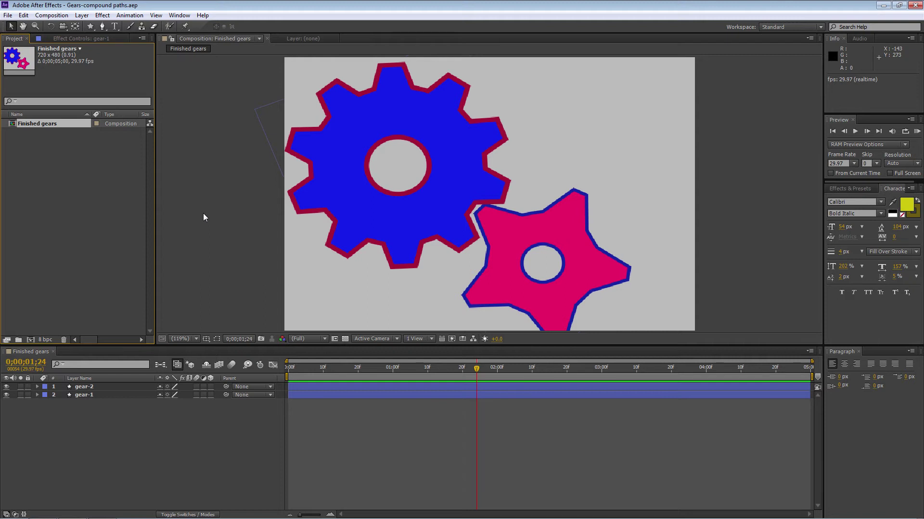
# Create a new NTSC DV composition at 720 x 480 px, lasting five seconds, with the light gray background
pyautogui.press('space')
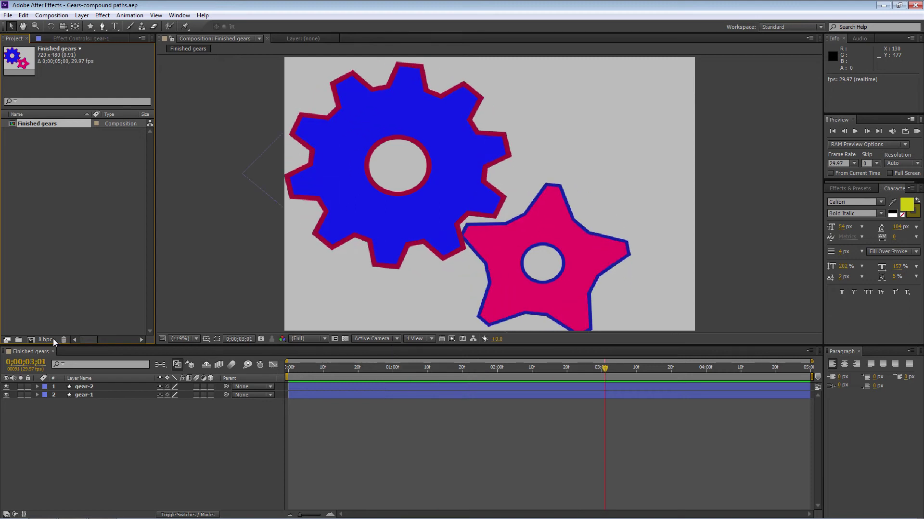
pyautogui.click(30, 338)
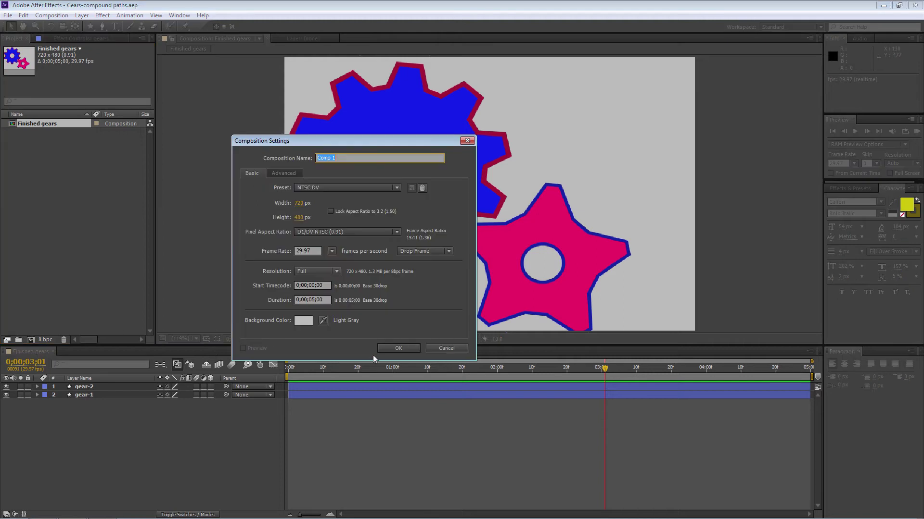
pyautogui.click(397, 349)
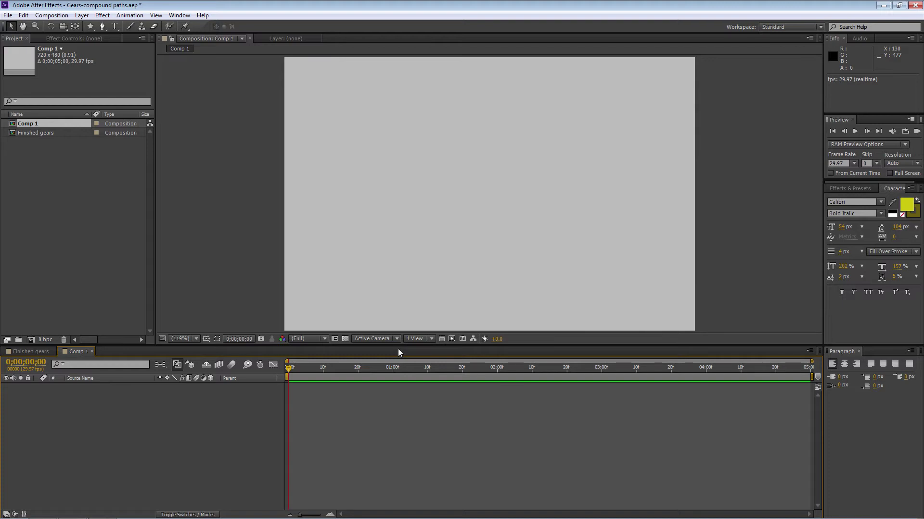
# Add a star shape filling the composition and set its stroke width to 8 px
pyautogui.moveTo(94, 30); pyautogui.dragTo(119, 68)
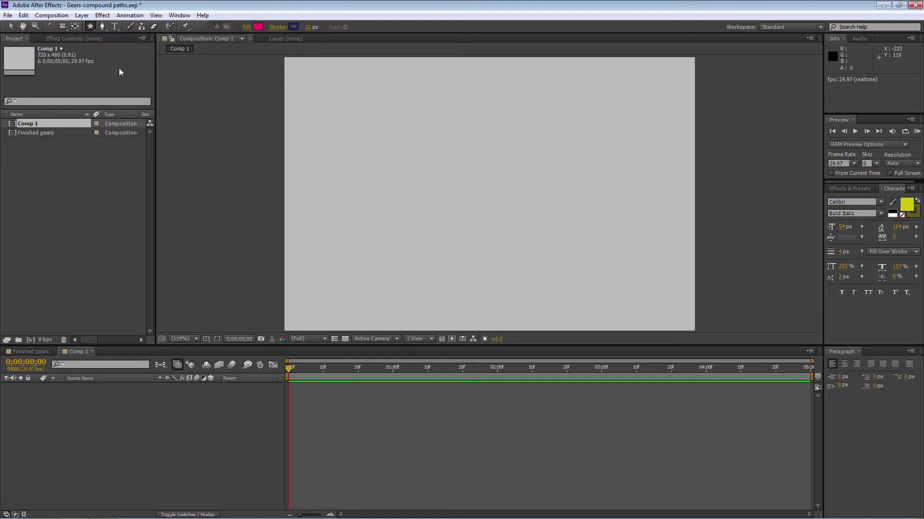
pyautogui.doubleClick(90, 26)
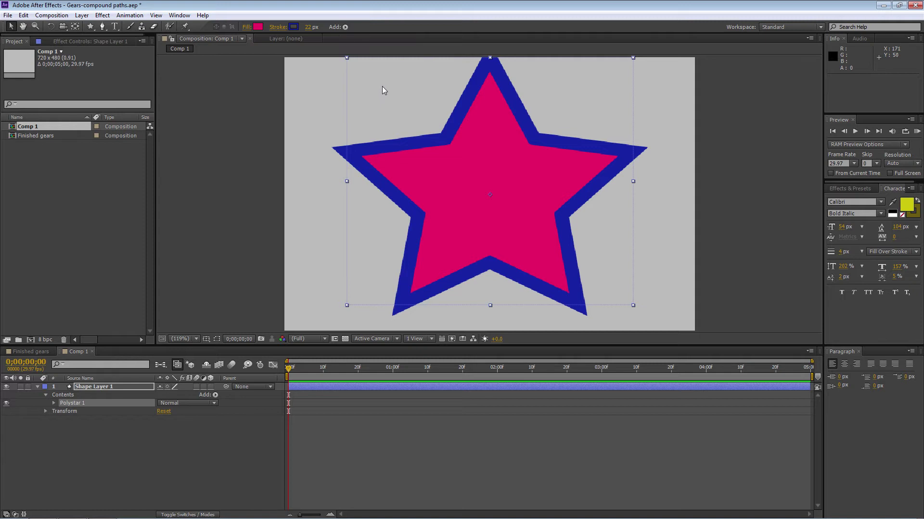
pyautogui.moveTo(306, 27); pyautogui.dragTo(297, 27)
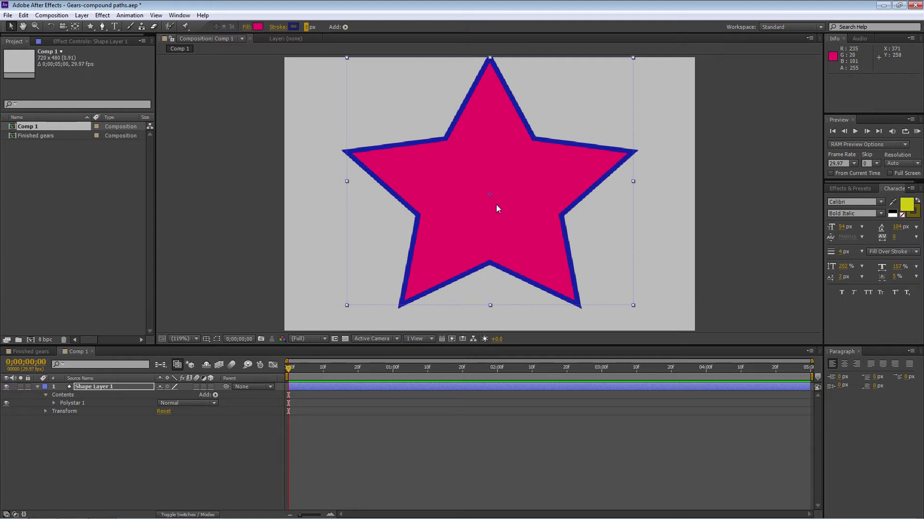
# Review the finished gears composition for reference and examine the path, stroke and fill inside the new star's Polystar 1 group
pyautogui.click(40, 353)
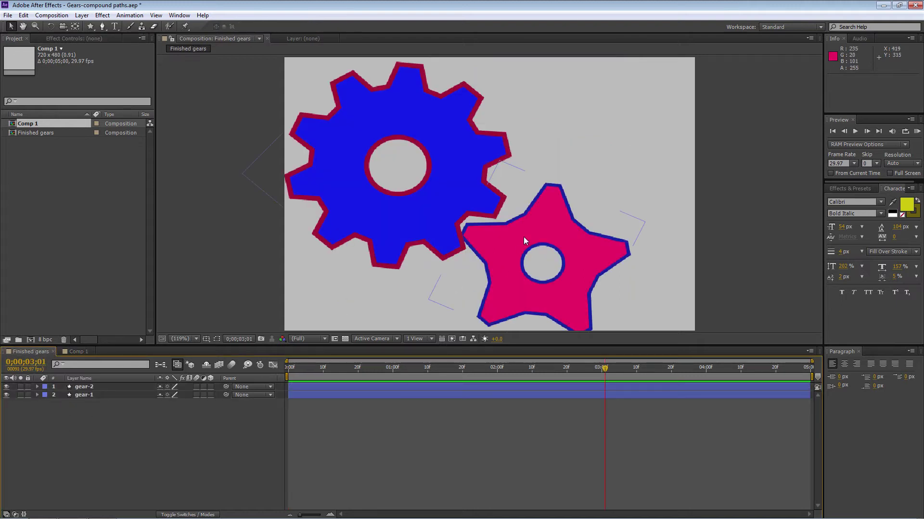
pyautogui.click(78, 353)
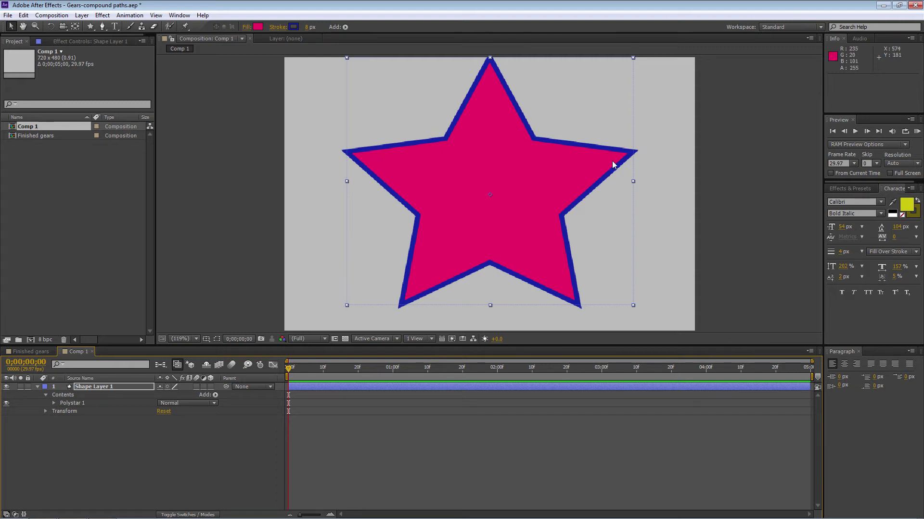
pyautogui.click(54, 404)
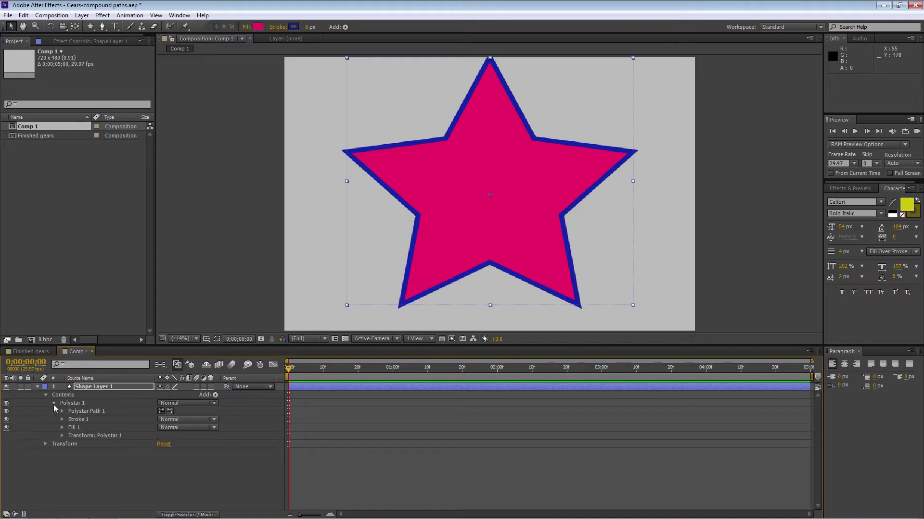
pyautogui.click(74, 412)
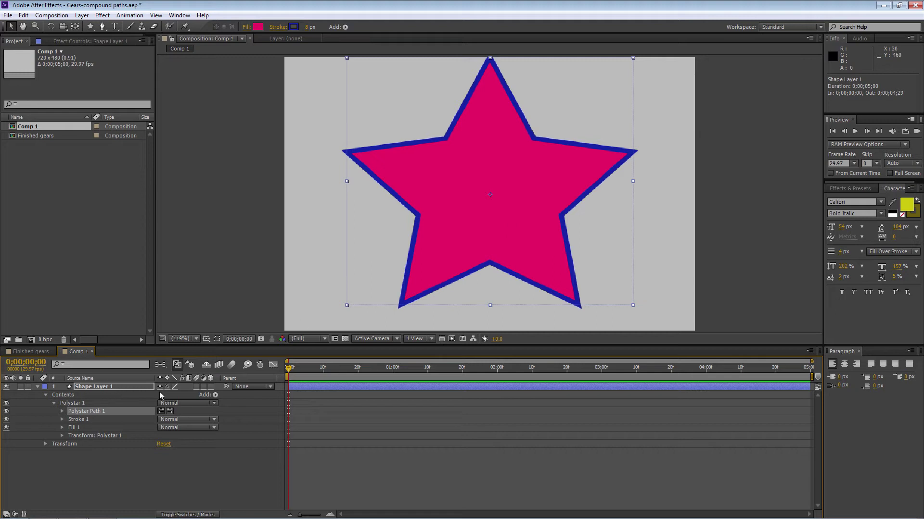
pyautogui.click(54, 403)
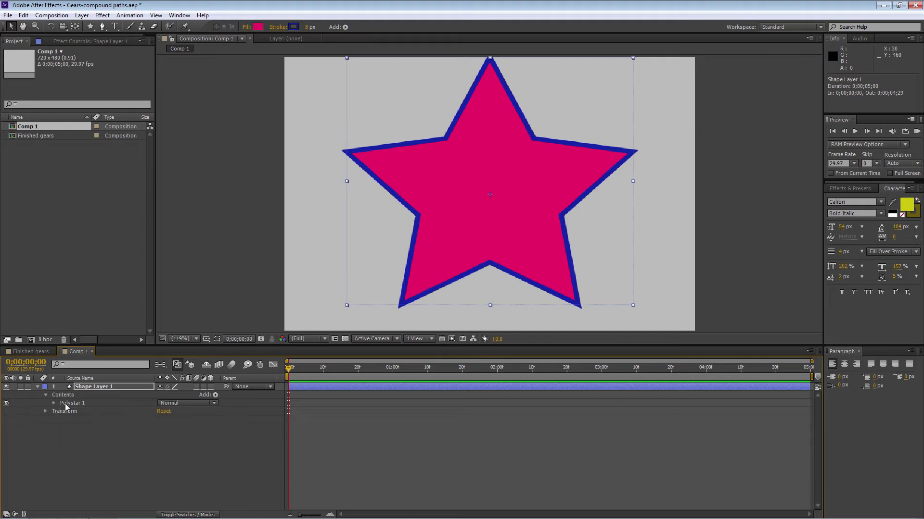
pyautogui.click(66, 396)
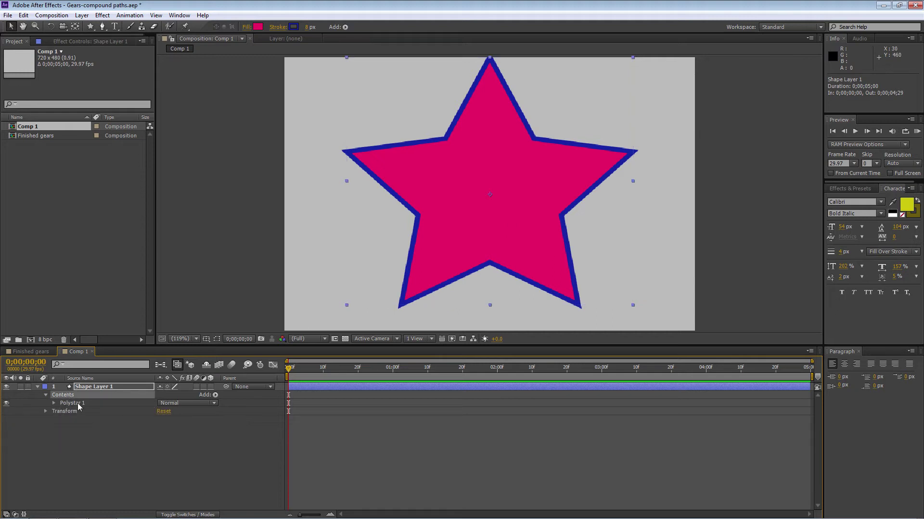
# Add a second polystar path inside the Polystar 1 group of the shape layer
pyautogui.click(78, 404)
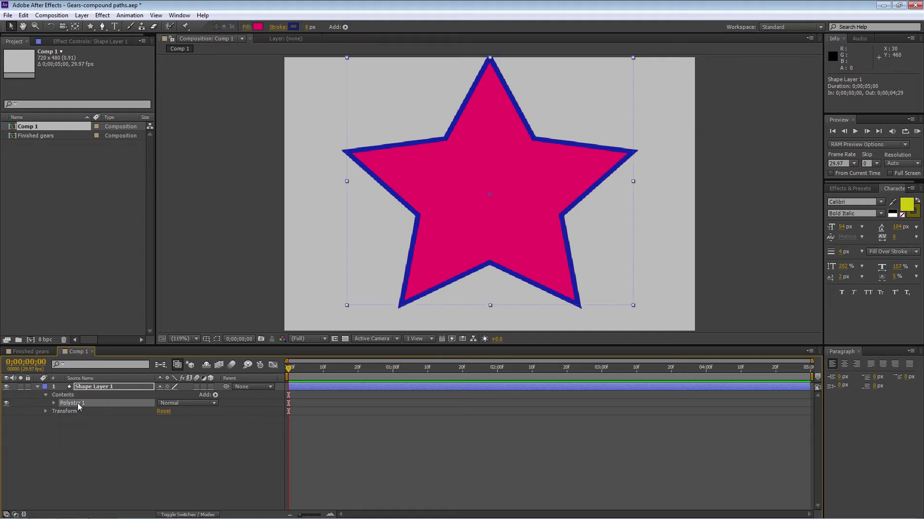
pyautogui.click(215, 395)
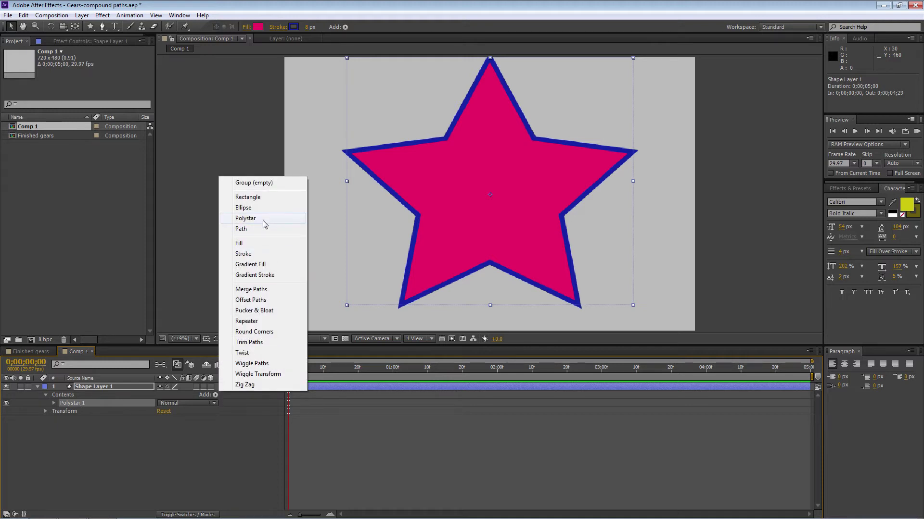
pyautogui.click(91, 27)
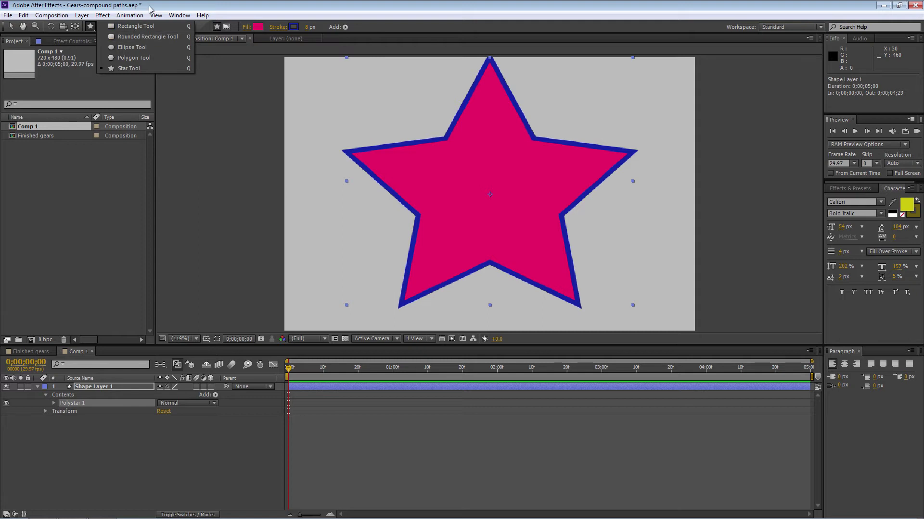
pyautogui.click(215, 395)
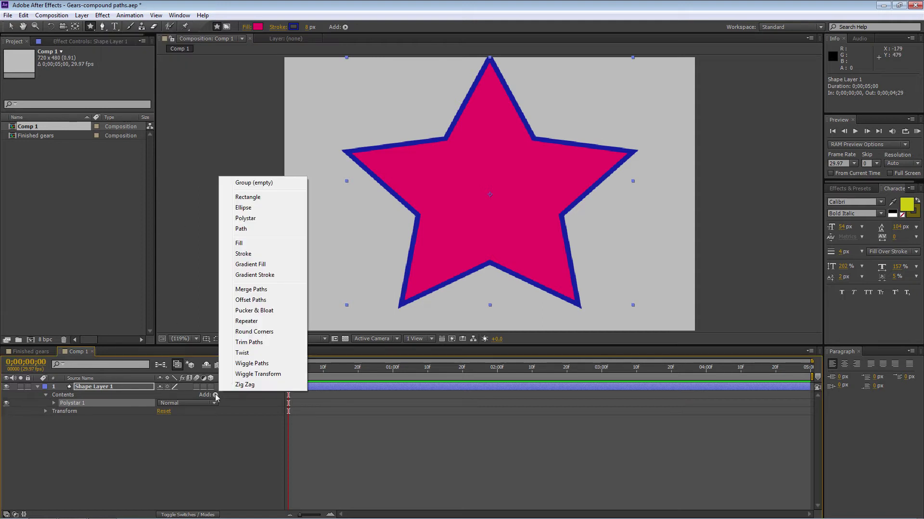
pyautogui.click(249, 220)
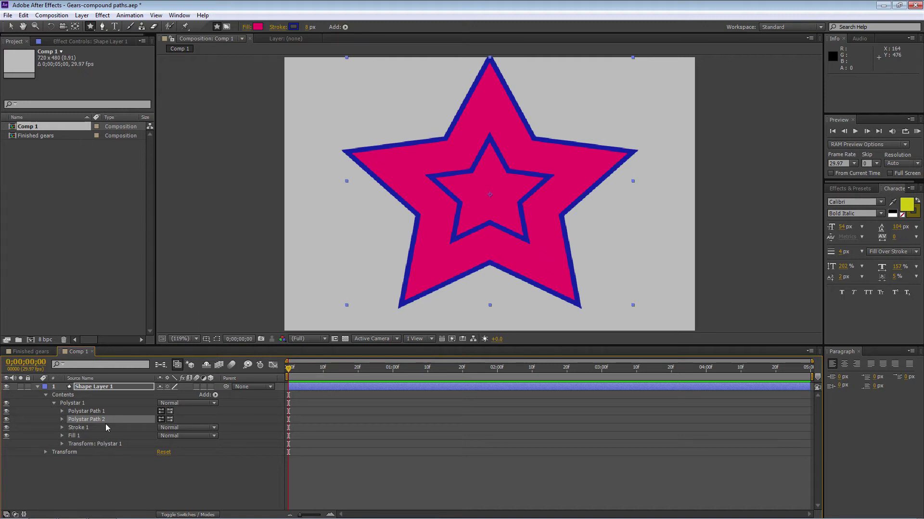
# Change Polystar Path 2 to the Polygon type and set its rotation to 36°
pyautogui.click(62, 419)
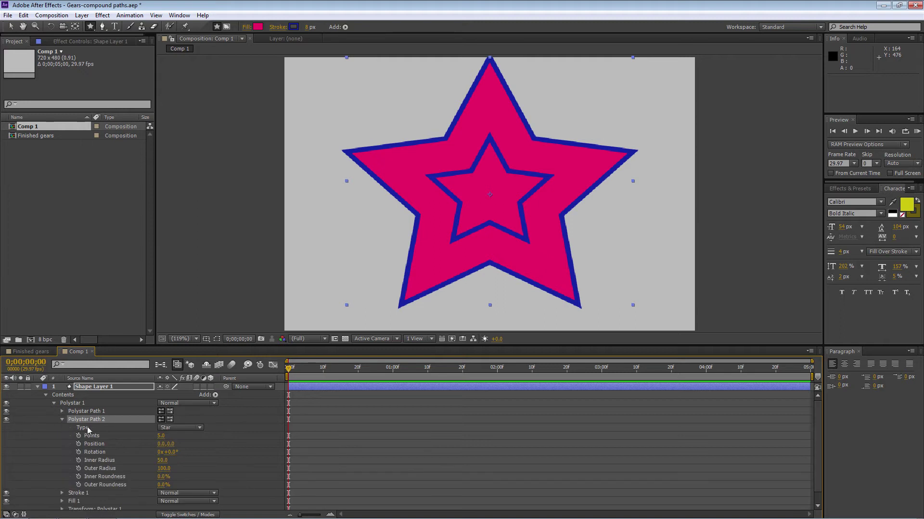
pyautogui.click(191, 429)
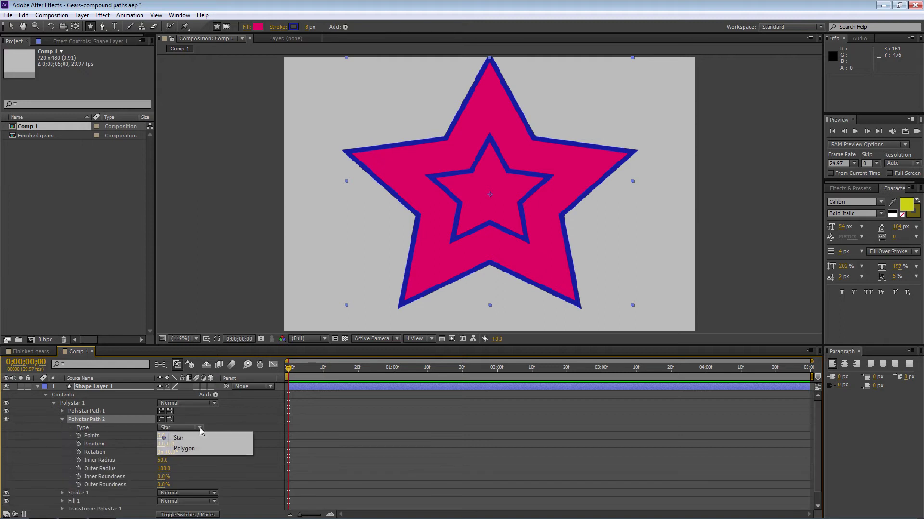
pyautogui.click(194, 452)
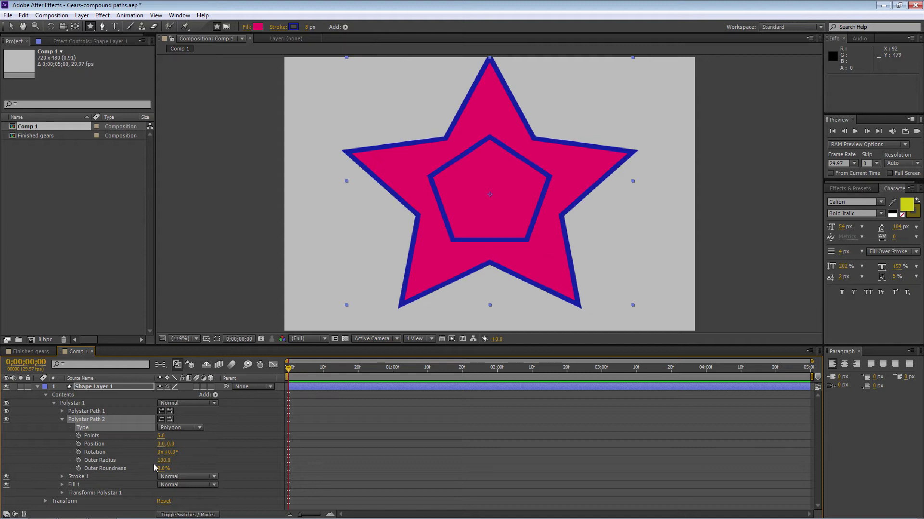
pyautogui.click(171, 452)
pyautogui.press('Return')
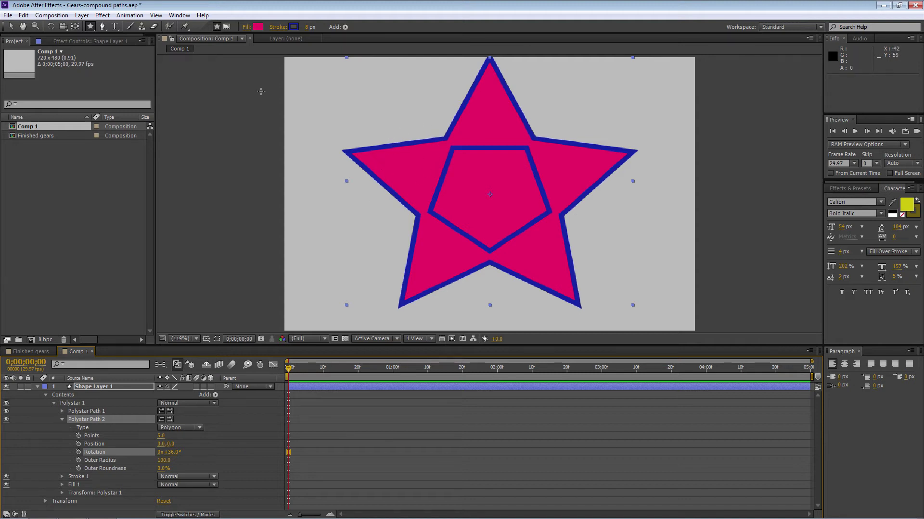
# Enlarge the polygon of Polystar Path 2 to an outer radius of 224 so it cuts across the star's tips
pyautogui.click(10, 26)
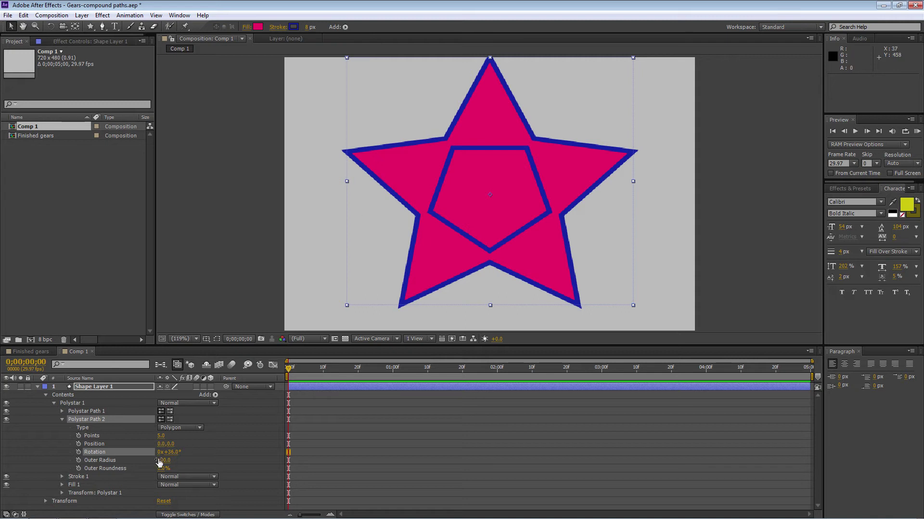
pyautogui.moveTo(162, 460); pyautogui.dragTo(213, 454)
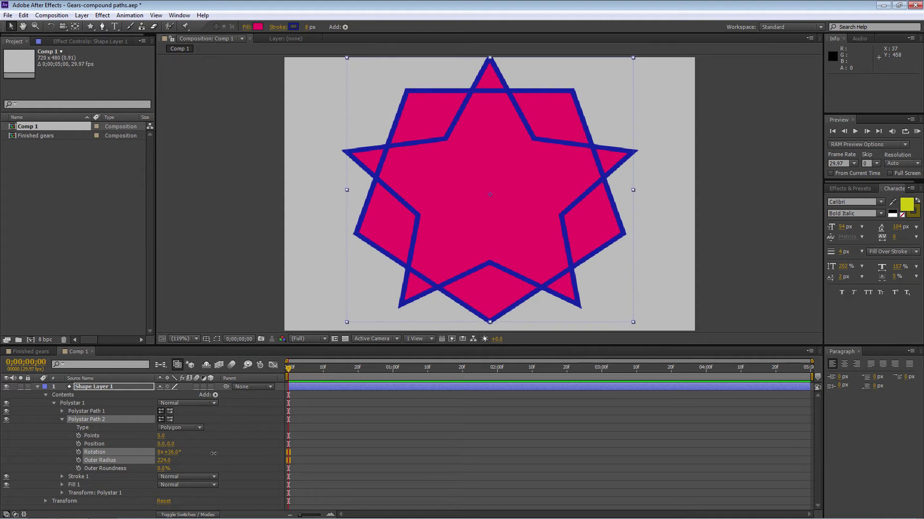
pyautogui.click(214, 458)
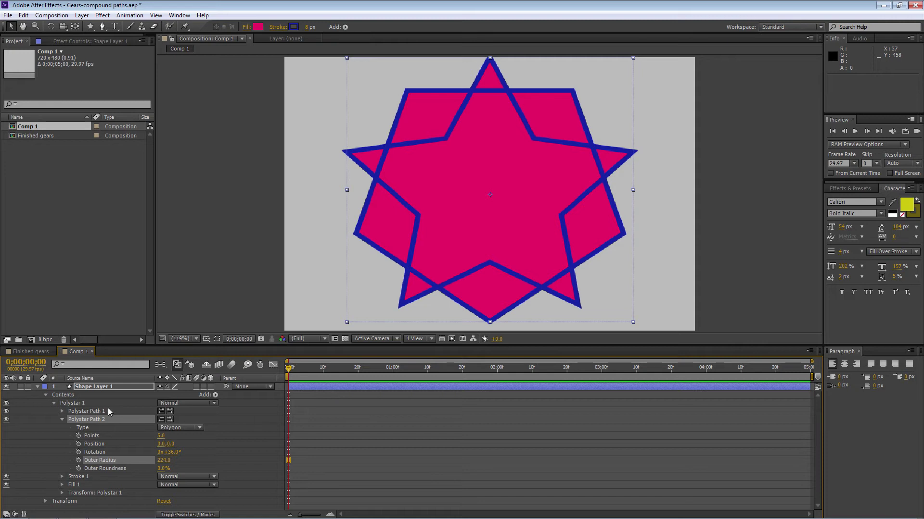
# Add a Merge Paths operation to the star and polygon and set its mode to Intersect
pyautogui.click(215, 395)
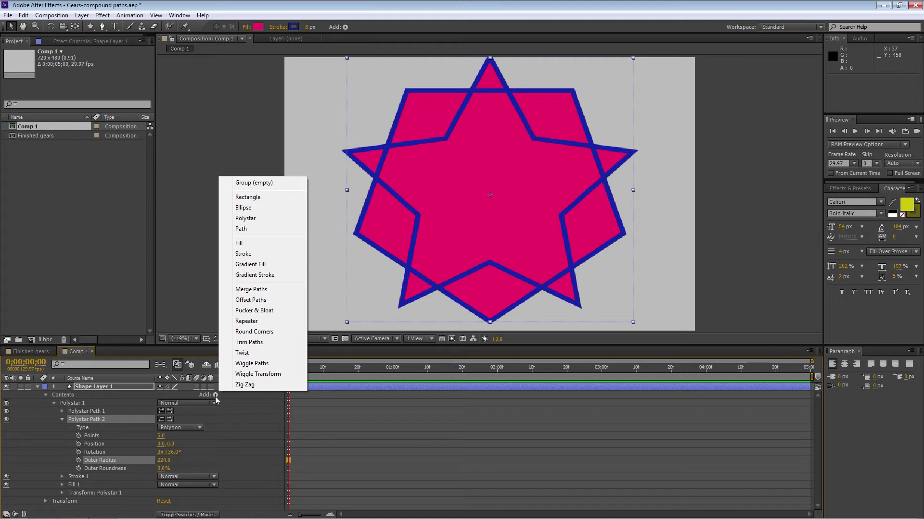
pyautogui.click(266, 288)
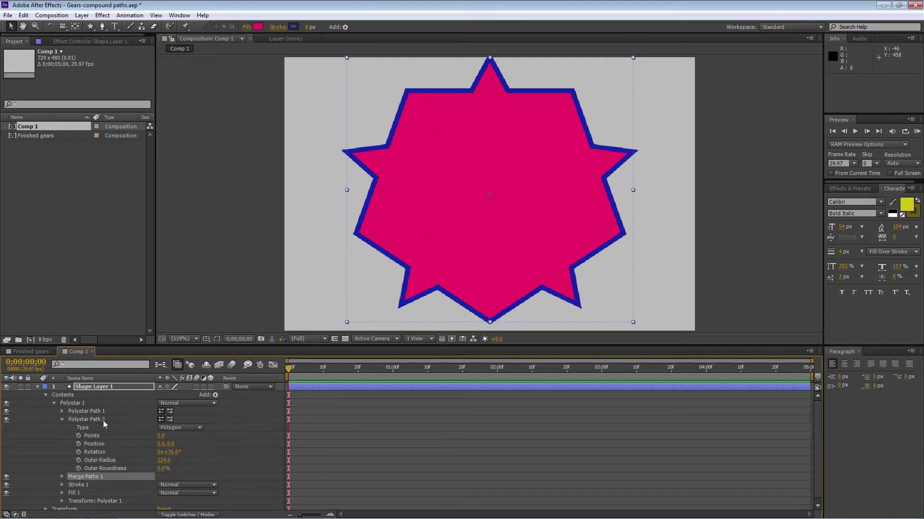
pyautogui.click(62, 420)
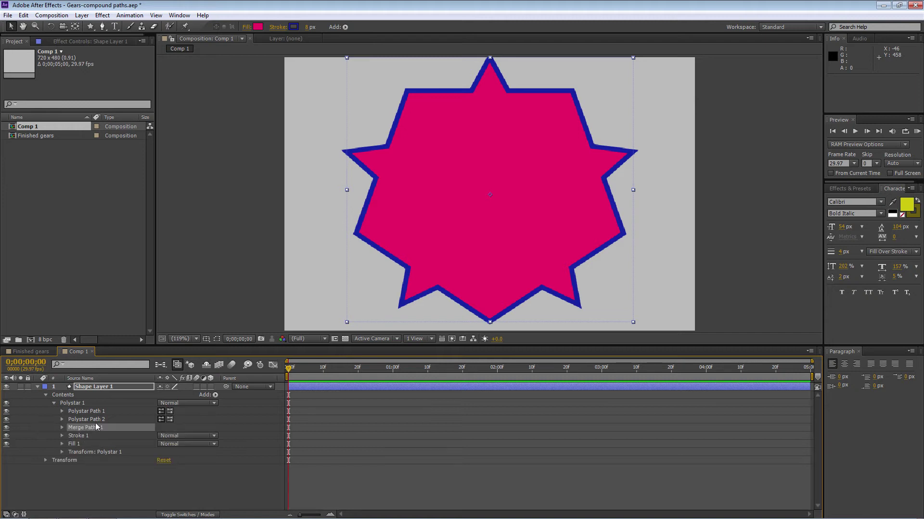
pyautogui.click(62, 428)
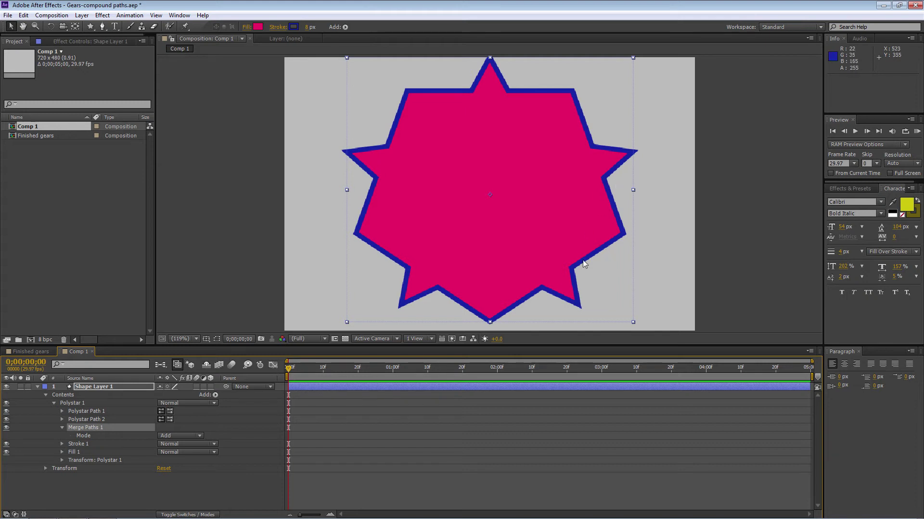
pyautogui.click(199, 436)
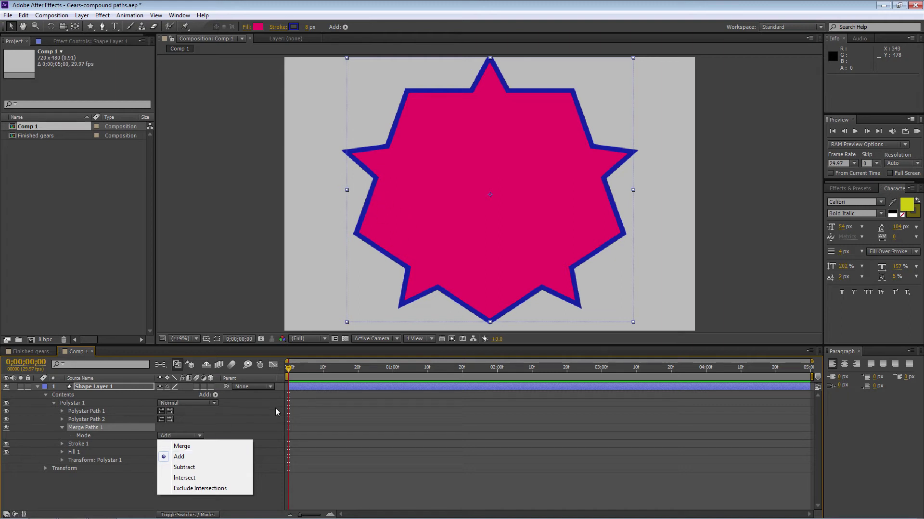
pyautogui.click(184, 478)
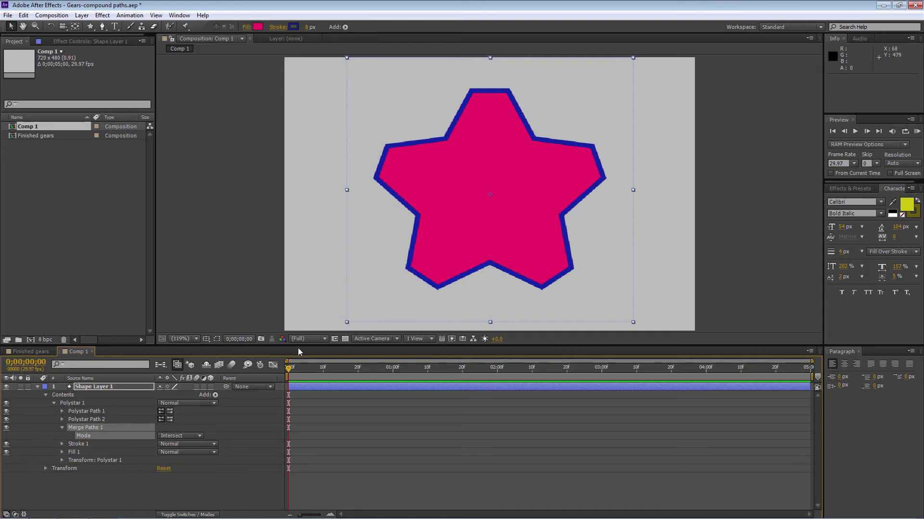
# Add a third polystar path to the group and move it below Merge Paths 1
pyautogui.click(215, 395)
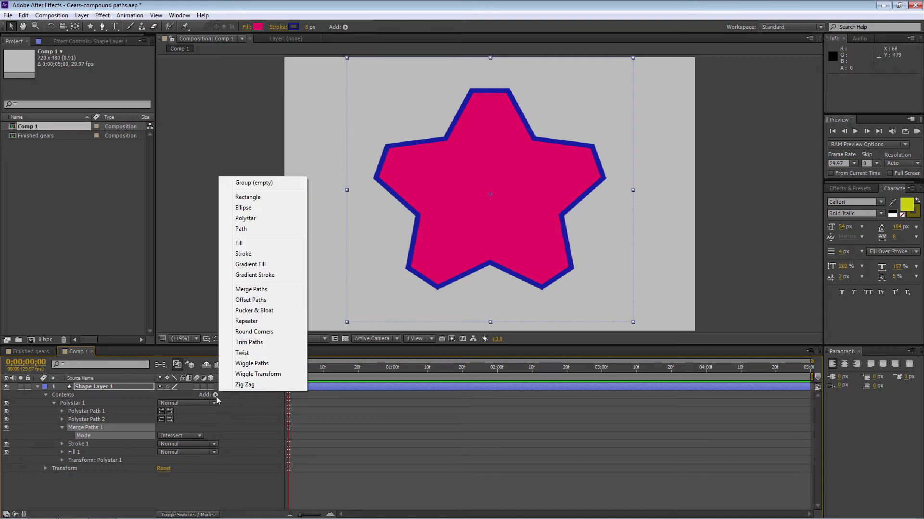
pyautogui.click(246, 219)
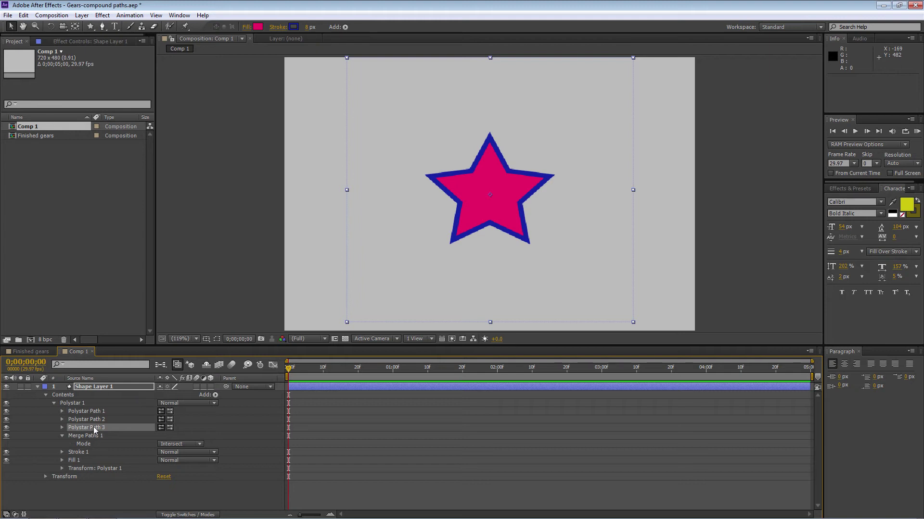
pyautogui.click(73, 430)
pyautogui.moveTo(71, 430); pyautogui.dragTo(75, 452)
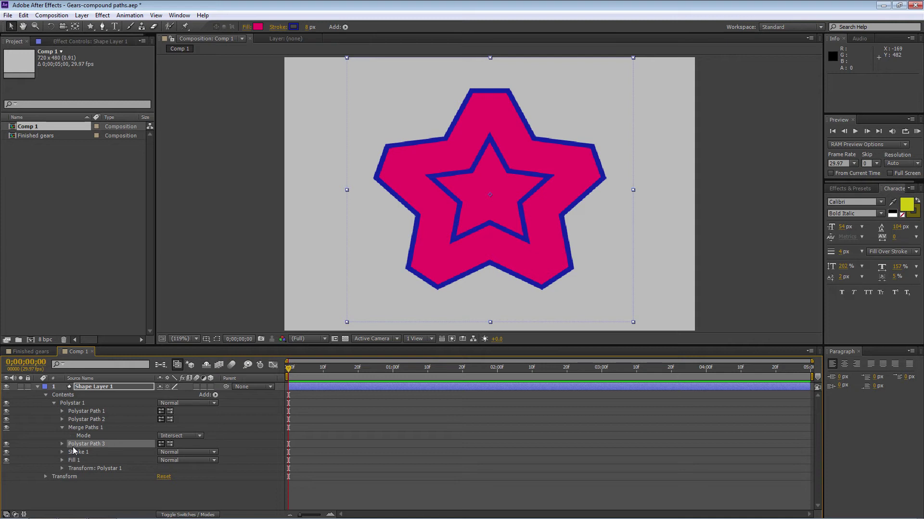
# Change Polystar Path 3 to the Polygon type and enlarge its outer radius to 173
pyautogui.click(62, 444)
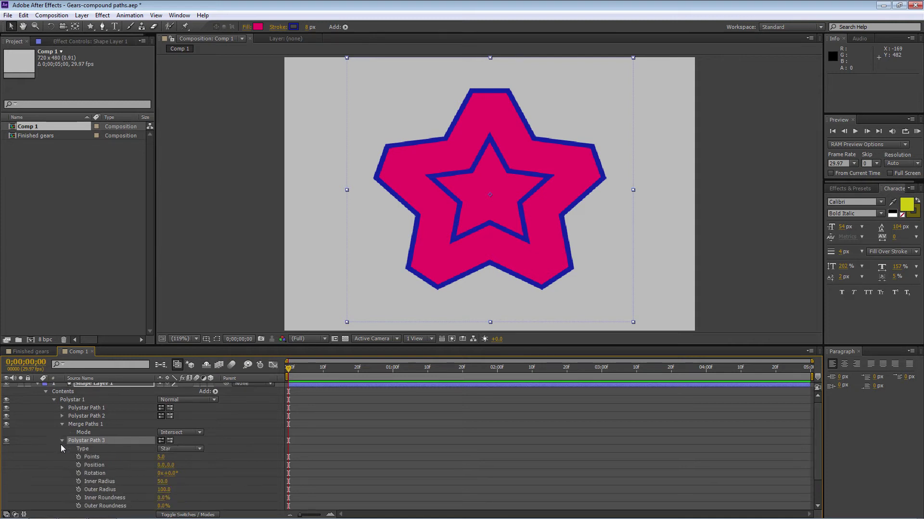
pyautogui.click(197, 449)
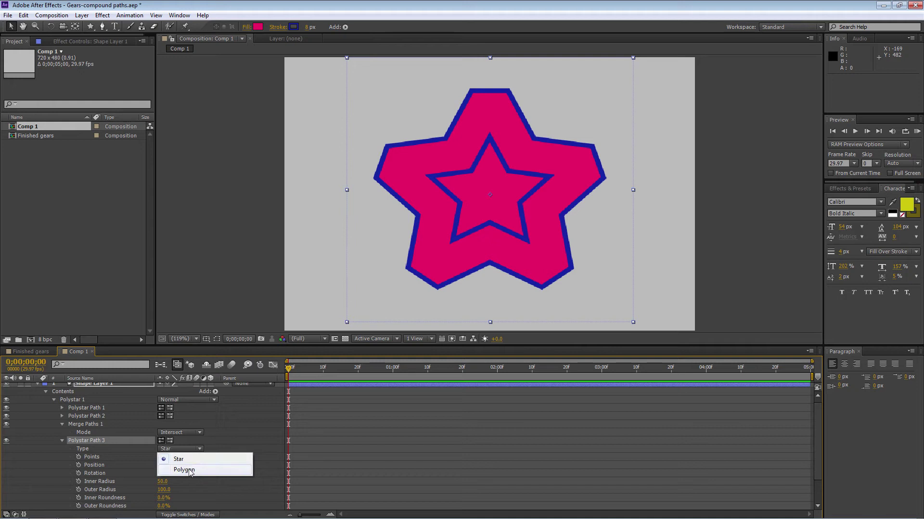
pyautogui.click(188, 470)
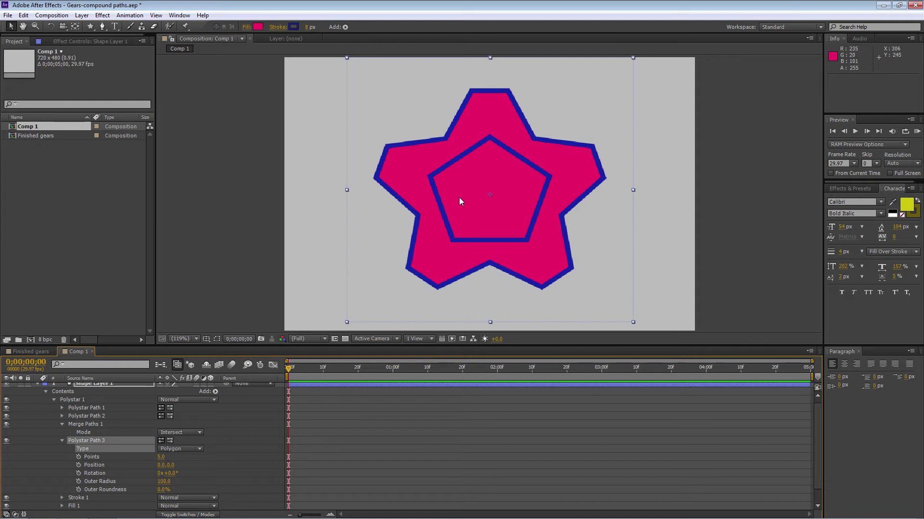
pyautogui.moveTo(165, 486); pyautogui.dragTo(191, 477)
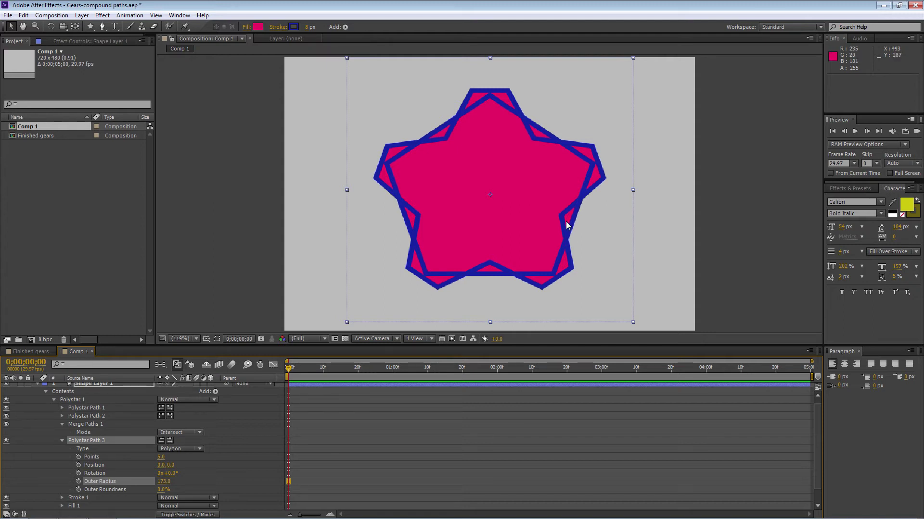
pyautogui.click(62, 440)
pyautogui.click(61, 428)
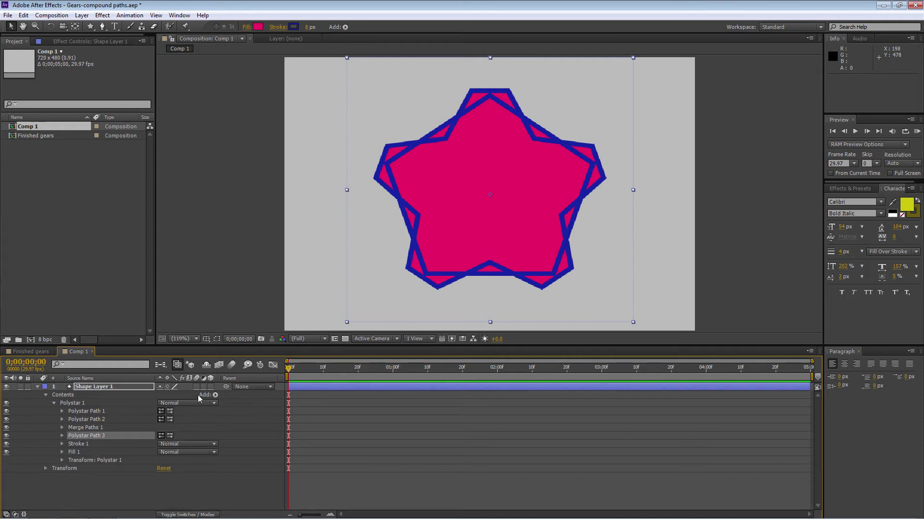
# Add a second Merge Paths operation to the group and move it below Polystar Path 3
pyautogui.click(216, 395)
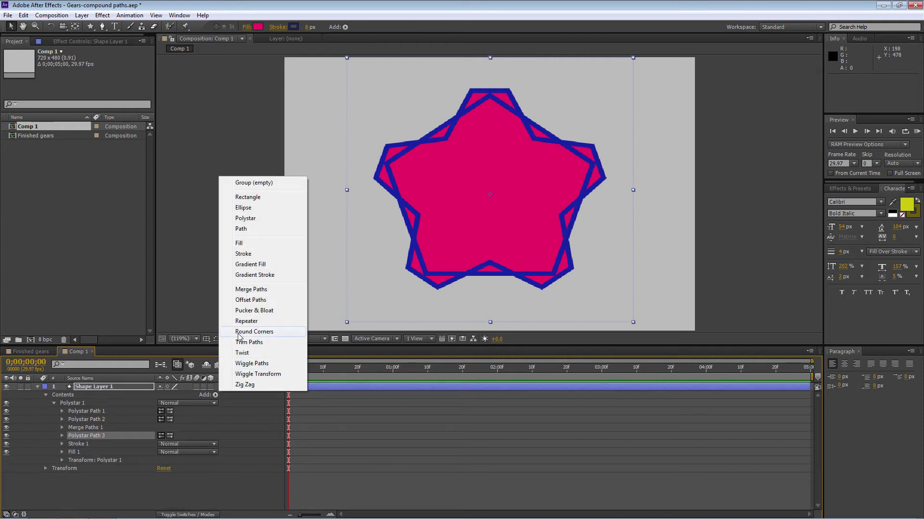
pyautogui.click(262, 291)
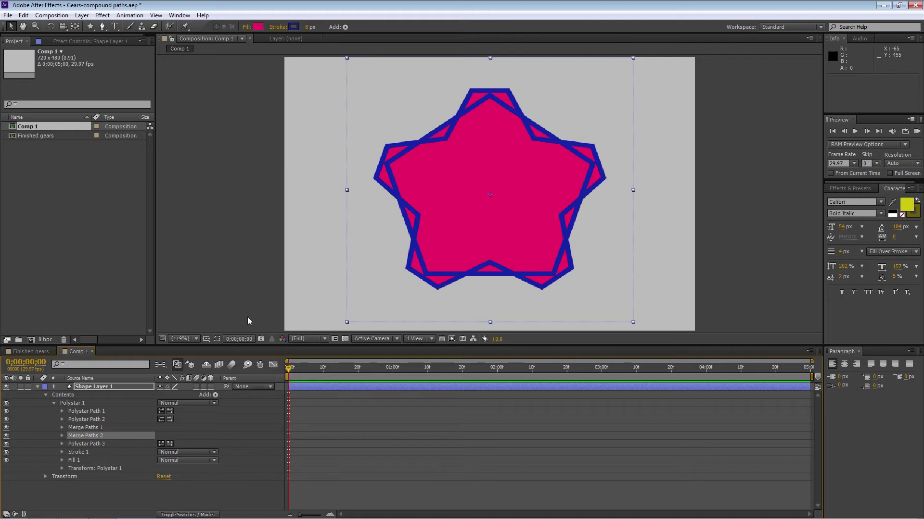
pyautogui.click(78, 438)
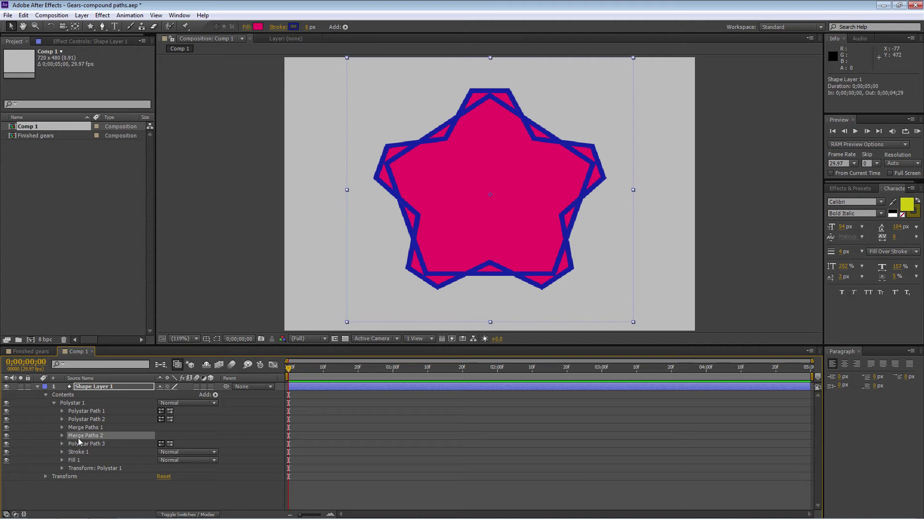
pyautogui.moveTo(78, 438); pyautogui.dragTo(80, 448)
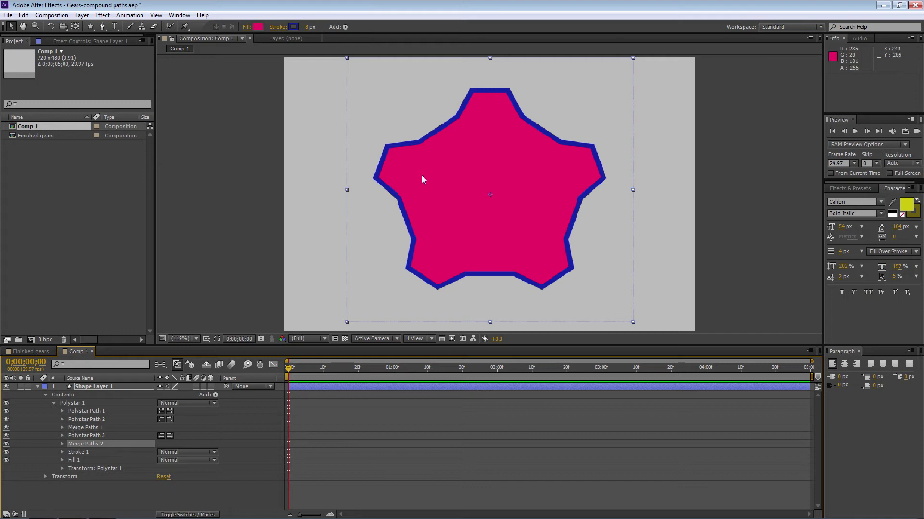
# Increase the outer radius of Polystar Path 2 to 239 to lengthen the gear teeth
pyautogui.click(62, 419)
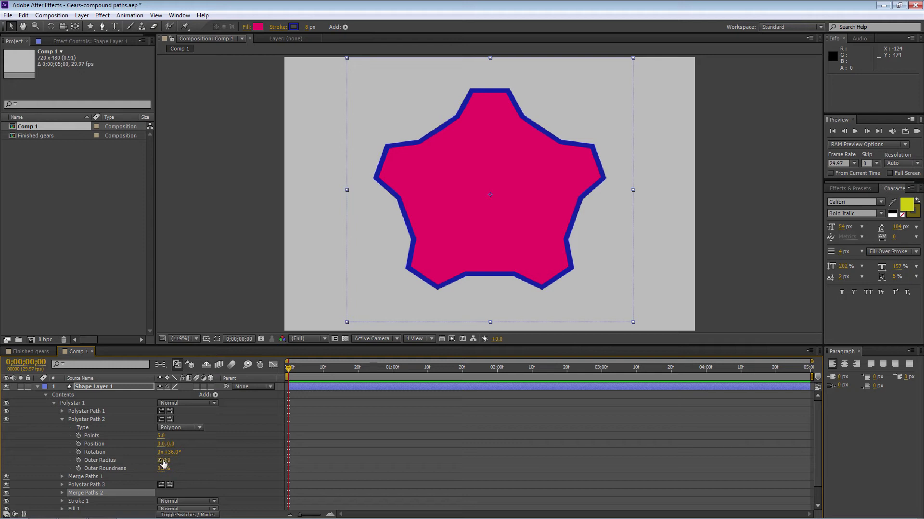
pyautogui.moveTo(161, 460); pyautogui.dragTo(174, 466)
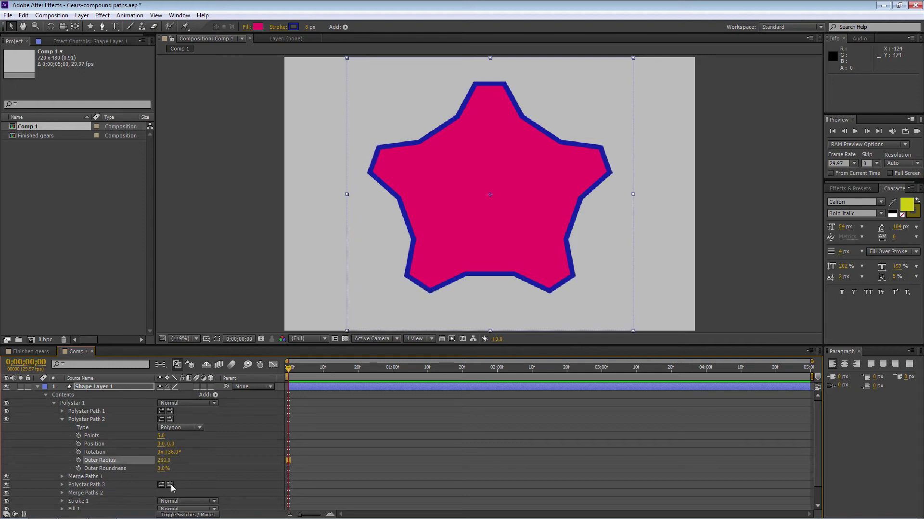
pyautogui.click(62, 419)
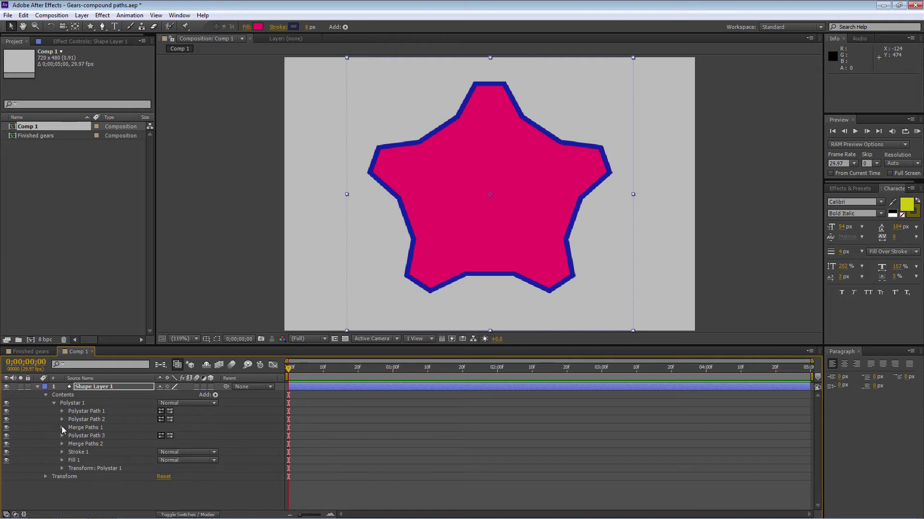
# Reduce the outer radius of Polystar Path 3 to 165 to deepen the gaps between the teeth
pyautogui.click(62, 436)
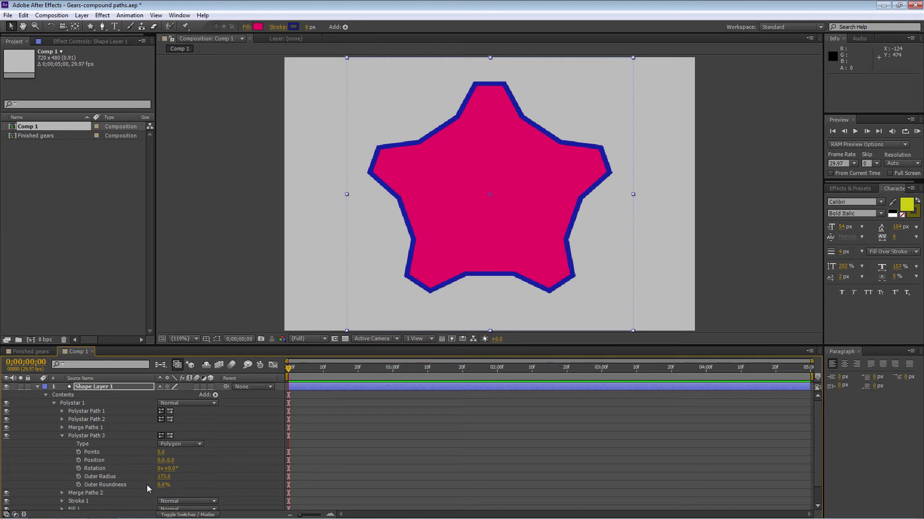
pyautogui.moveTo(164, 477); pyautogui.dragTo(159, 476)
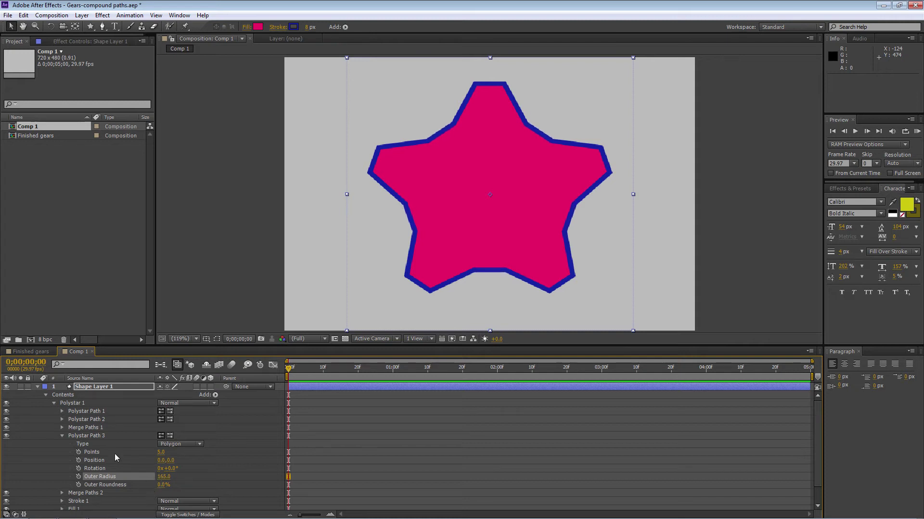
pyautogui.click(62, 436)
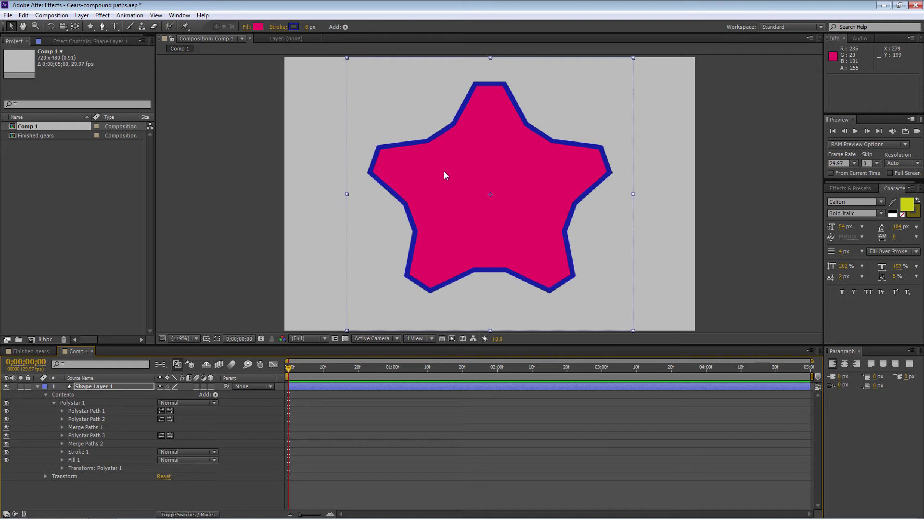
# Add an ellipse path to the group and place it below Merge Paths 2
pyautogui.click(217, 394)
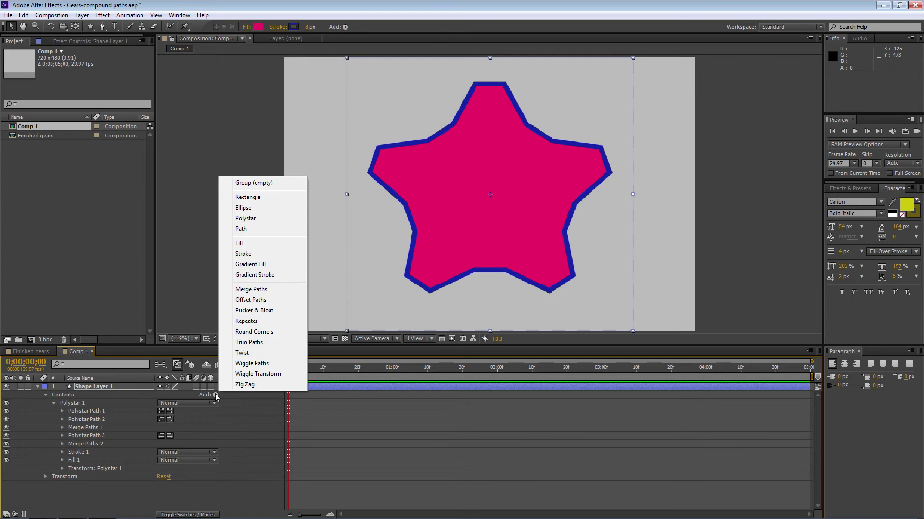
pyautogui.click(253, 207)
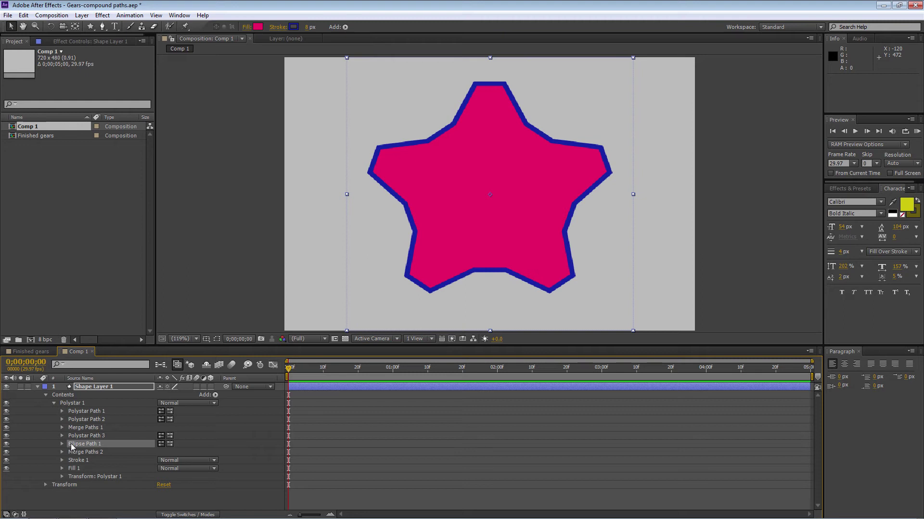
pyautogui.moveTo(71, 446); pyautogui.dragTo(73, 456)
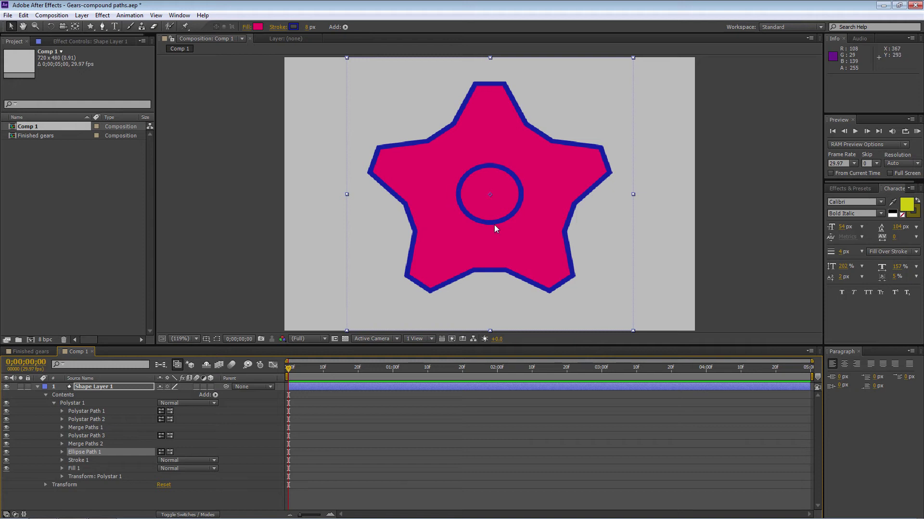
# Add a third Merge Paths below Ellipse Path 1 and set its mode to Subtract to cut the center hole
pyautogui.click(215, 396)
pyautogui.click(272, 289)
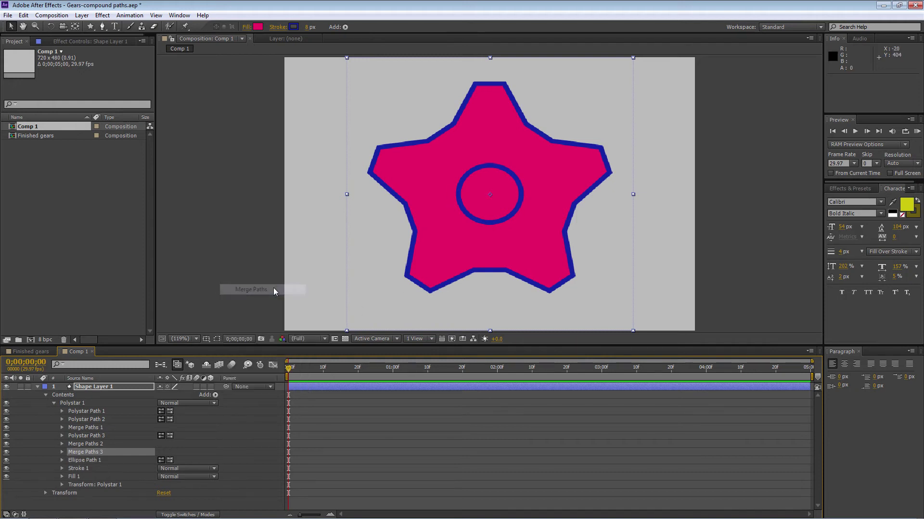
pyautogui.moveTo(73, 453); pyautogui.dragTo(70, 464)
pyautogui.click(61, 461)
pyautogui.click(199, 469)
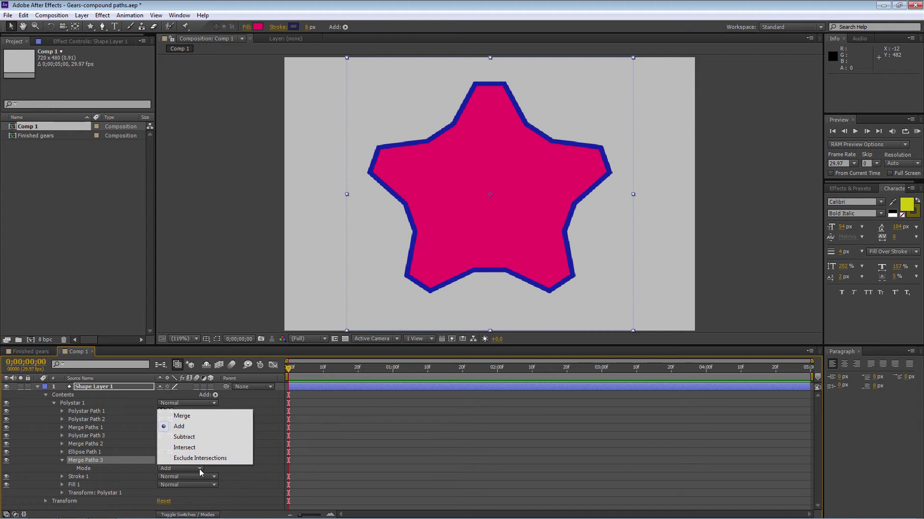
pyautogui.click(185, 438)
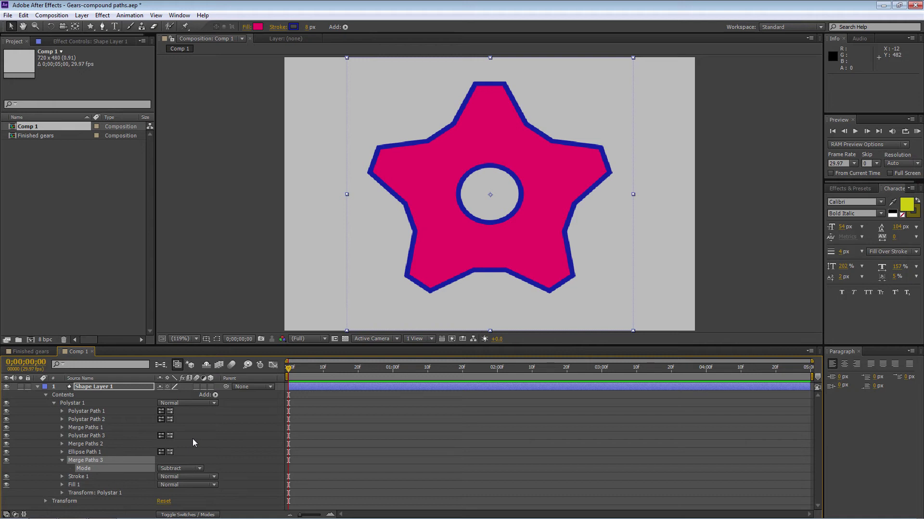
# Collapse the shape layer's properties and rename the layer Gear-1
pyautogui.click(37, 387)
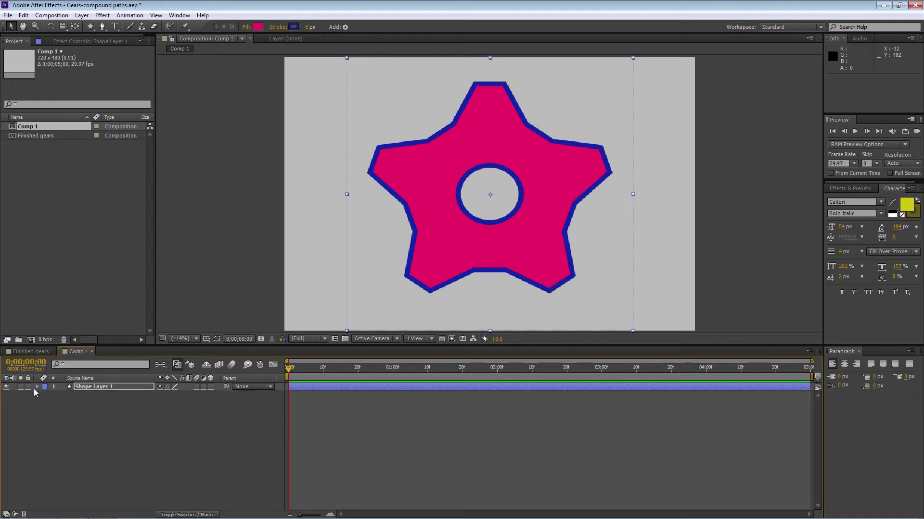
pyautogui.click(101, 387)
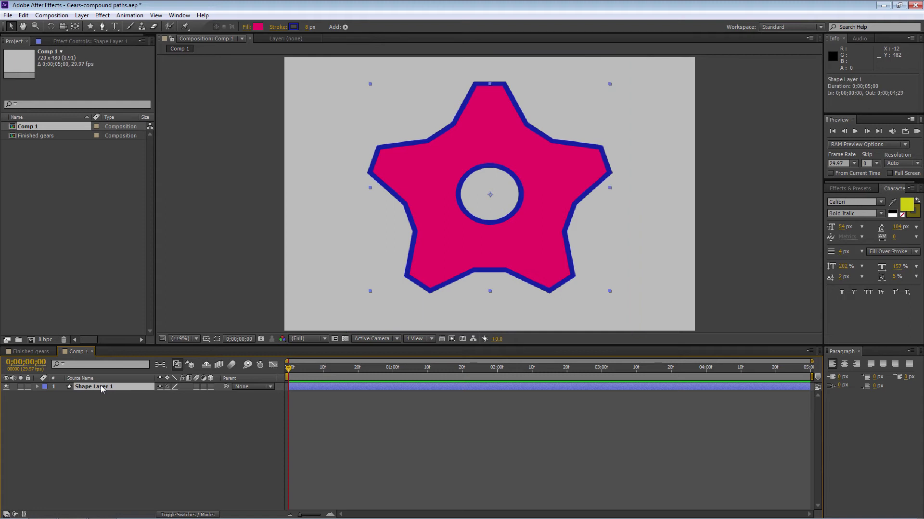
pyautogui.press('Return')
pyautogui.write('Gear-1')
pyautogui.press('Return')
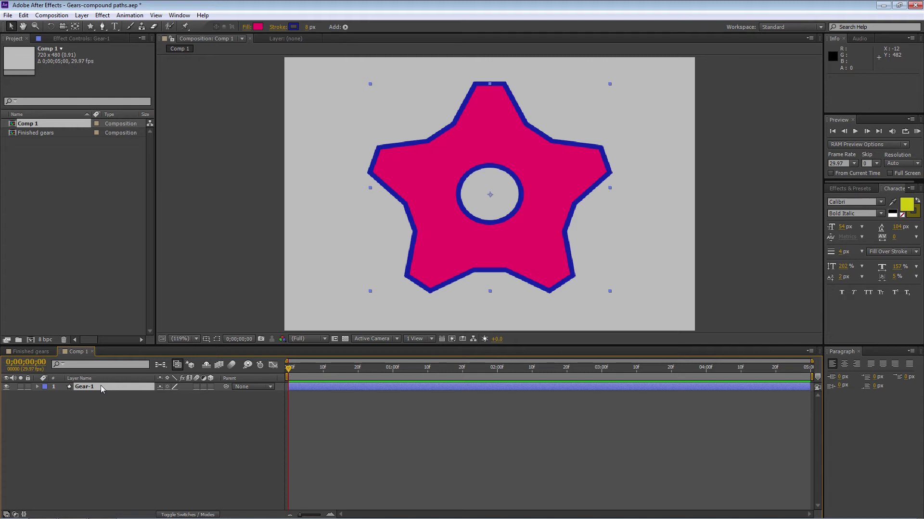
# Duplicate the Gear-1 layer, then move the copy to the composition's upper left and the original to its lower right
pyautogui.hotkey('ctrl', 'd')
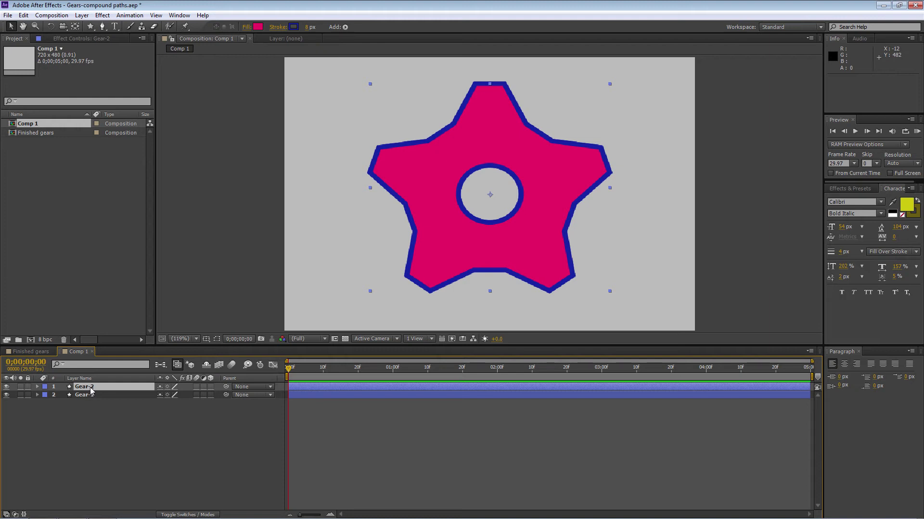
pyautogui.moveTo(444, 232); pyautogui.dragTo(370, 208)
pyautogui.moveTo(540, 261); pyautogui.dragTo(622, 292)
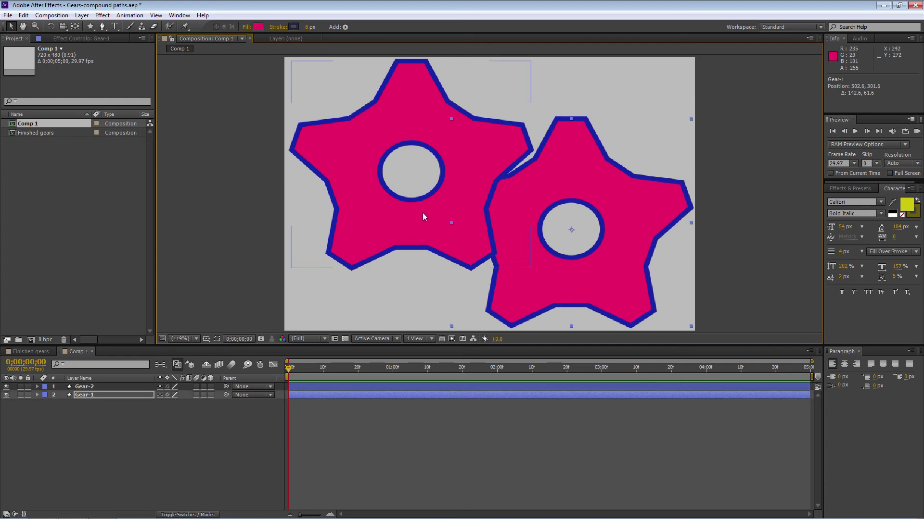
# Set the number of points of Gear-2's Polystar Path 1 to 10
pyautogui.click(84, 386)
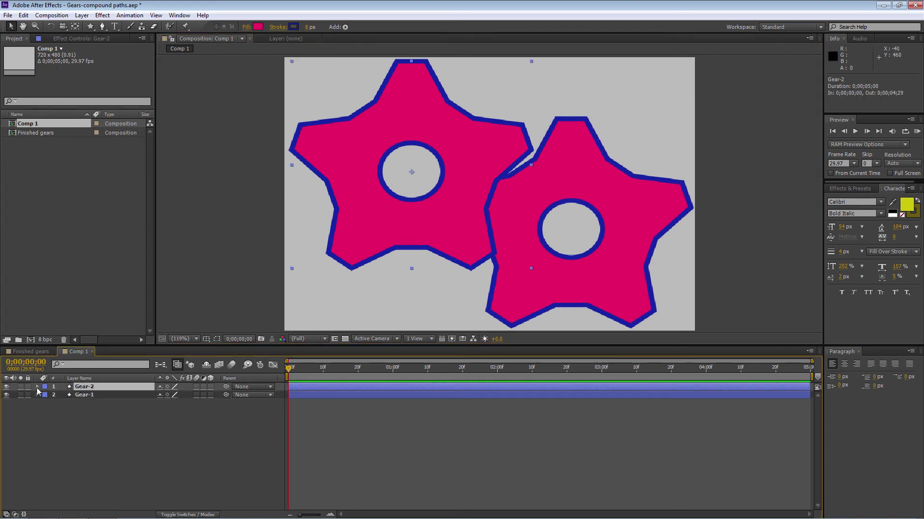
pyautogui.click(37, 387)
pyautogui.click(45, 395)
pyautogui.click(54, 403)
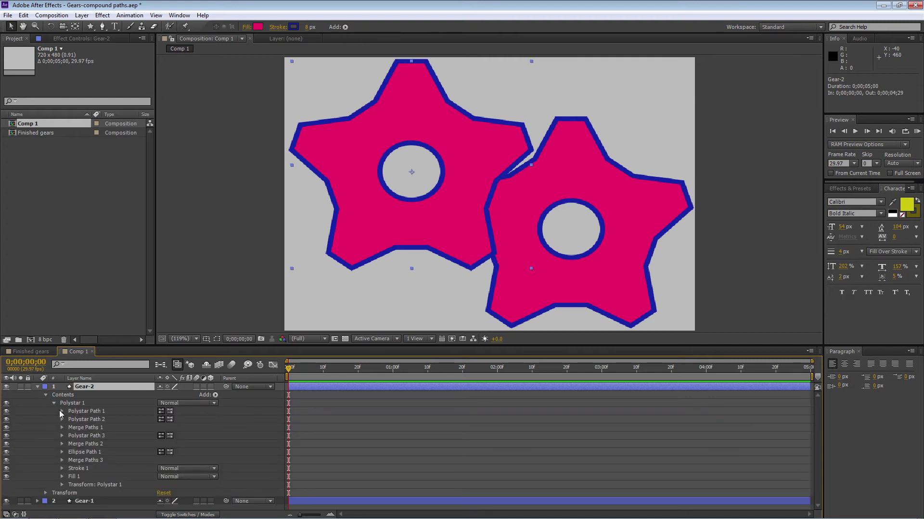
pyautogui.click(61, 411)
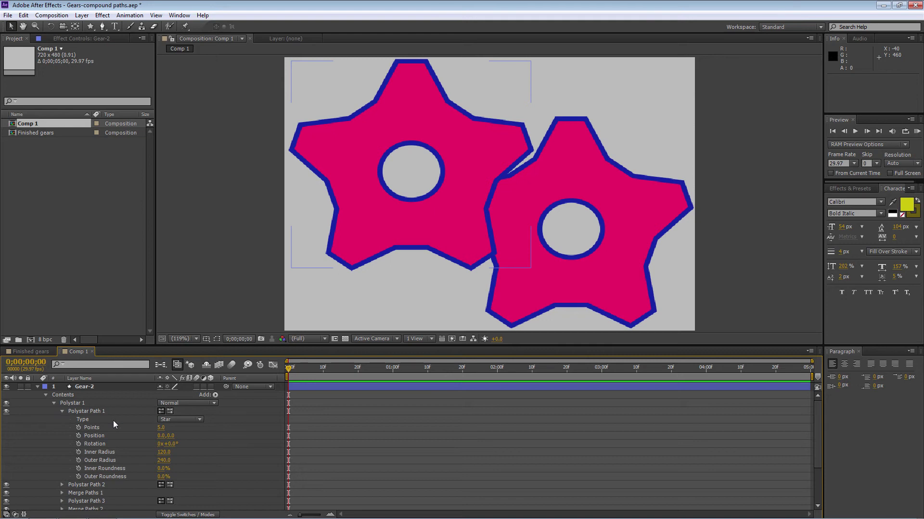
pyautogui.click(161, 428)
pyautogui.press('Return')
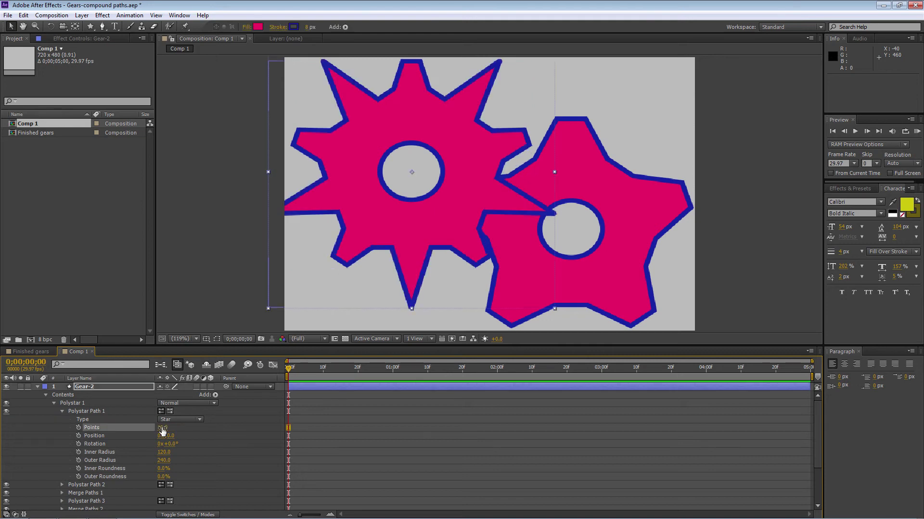
pyautogui.click(61, 410)
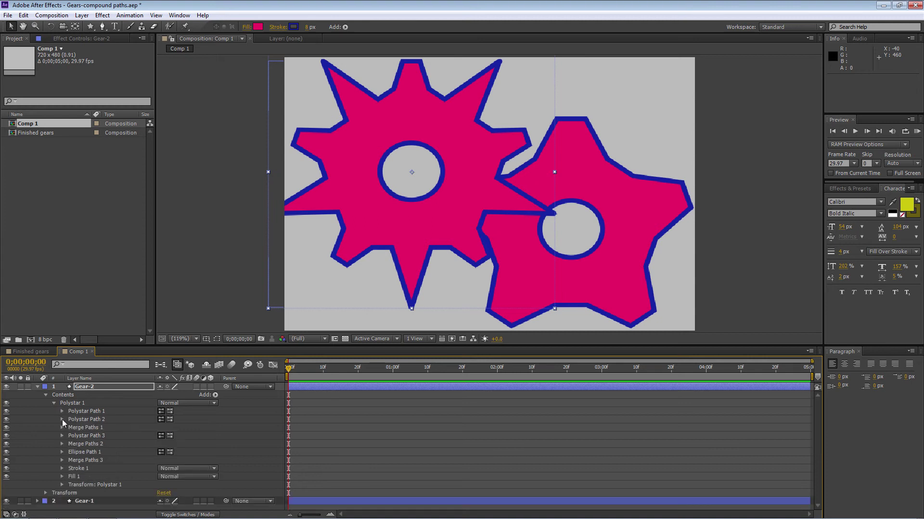
# Set the number of points of Gear-2's Polystar Path 2 polygon to 10
pyautogui.click(61, 418)
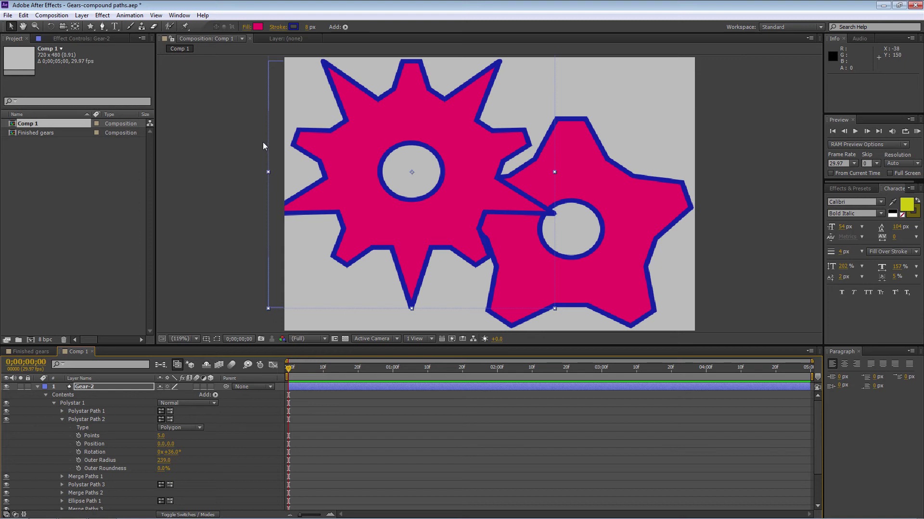
pyautogui.click(161, 436)
pyautogui.write('6')
pyautogui.press('Return')
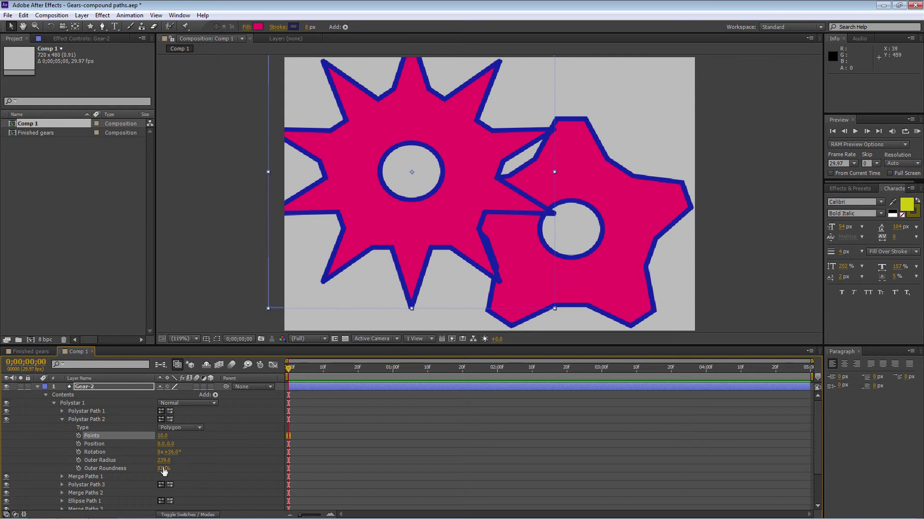
# Reduce the outer radius of Gear-2's Polystar Path 2 to 190 and set its rotation to 18°
pyautogui.moveTo(163, 460); pyautogui.dragTo(143, 469)
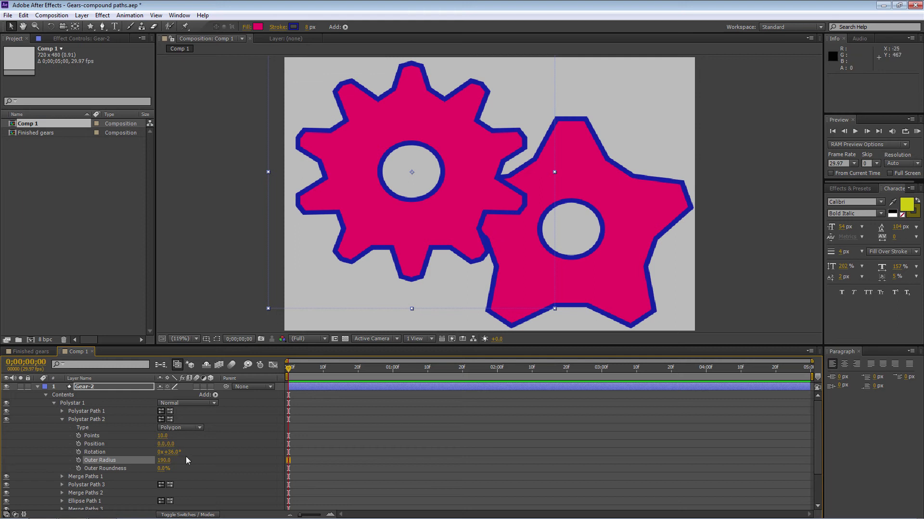
pyautogui.moveTo(175, 455); pyautogui.dragTo(177, 456)
pyautogui.click(177, 456)
pyautogui.write('18')
pyautogui.press('Return')
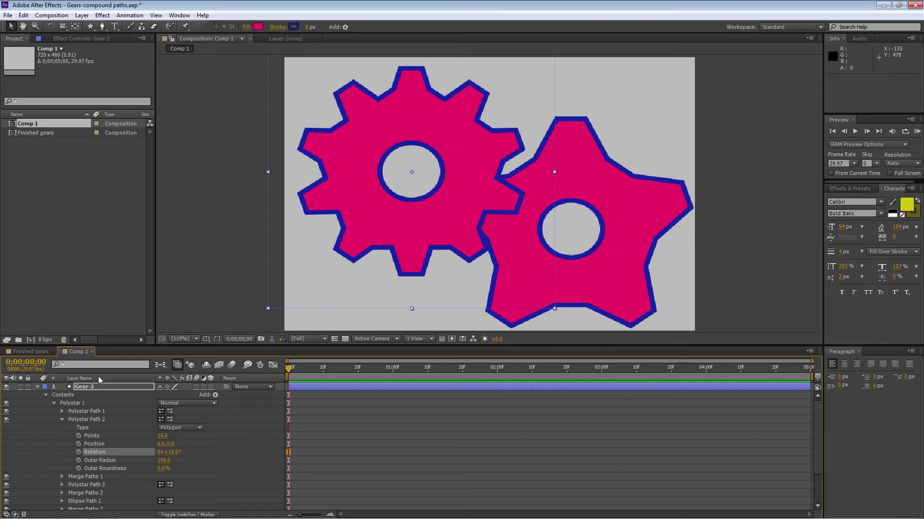
# Set the number of points of Gear-2's Polystar Path 3 to 10 and its outer radius to 145
pyautogui.click(61, 418)
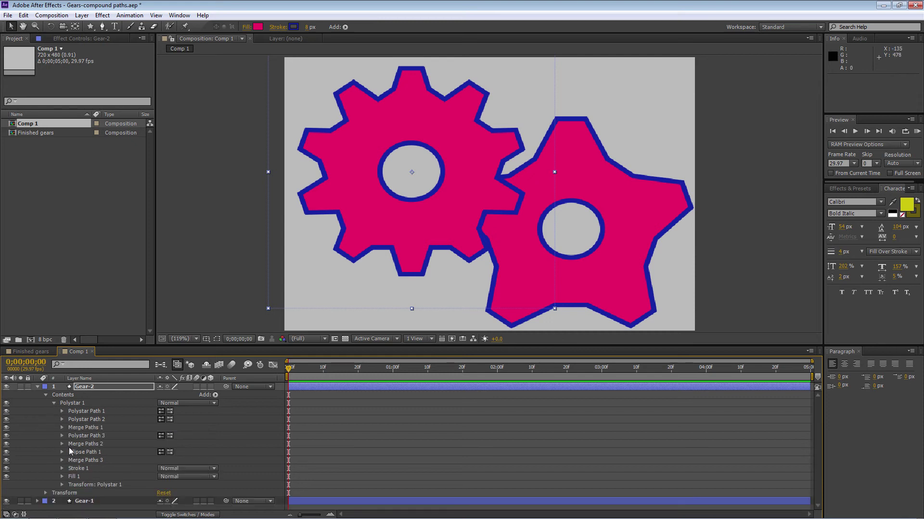
pyautogui.click(61, 435)
pyautogui.click(161, 453)
pyautogui.write('8')
pyautogui.press('Return')
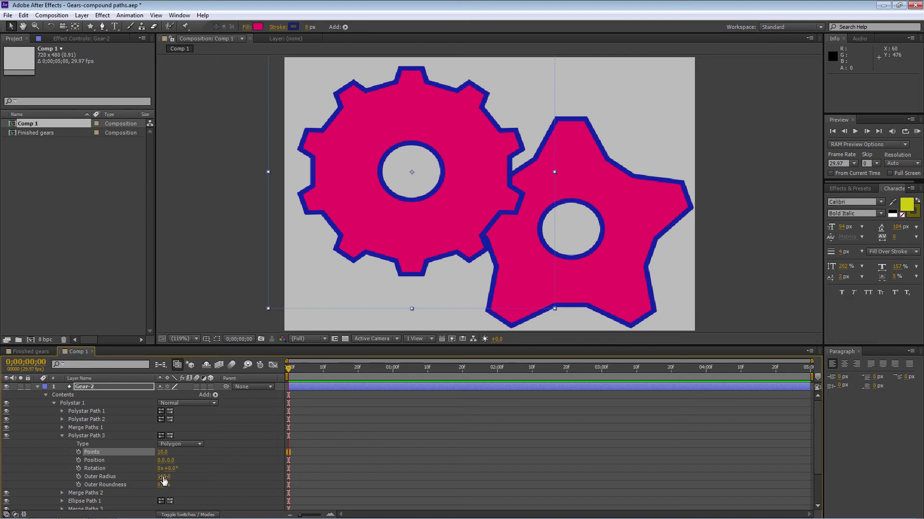
pyautogui.moveTo(164, 477); pyautogui.dragTo(154, 475)
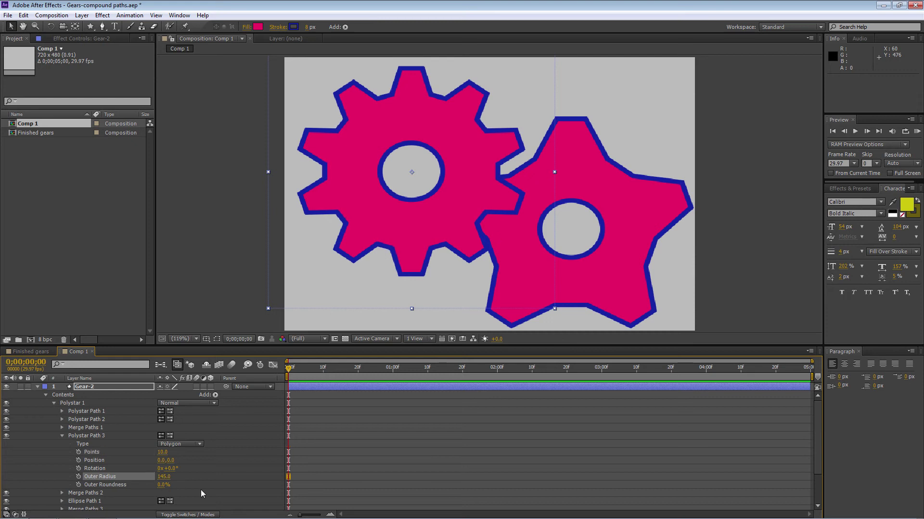
# Scale the five-tooth Gear-1 down proportionally to about 63% and move it lower, clear of Gear-2's teeth
pyautogui.click(605, 285)
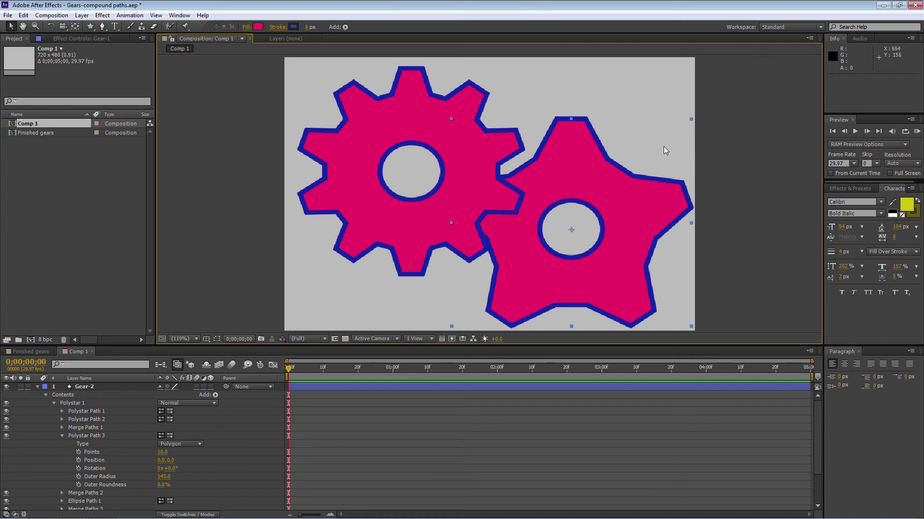
pyautogui.moveTo(691, 119); pyautogui.dragTo(659, 158)
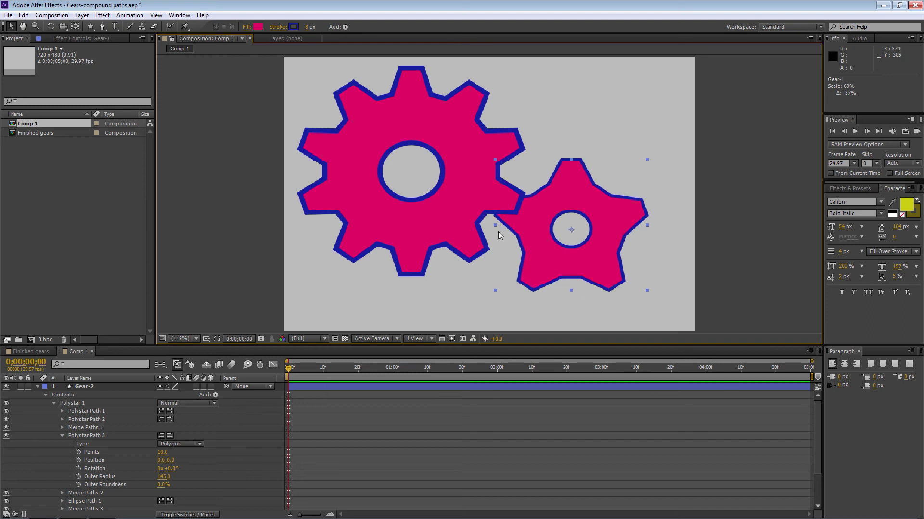
pyautogui.moveTo(616, 227); pyautogui.dragTo(613, 251)
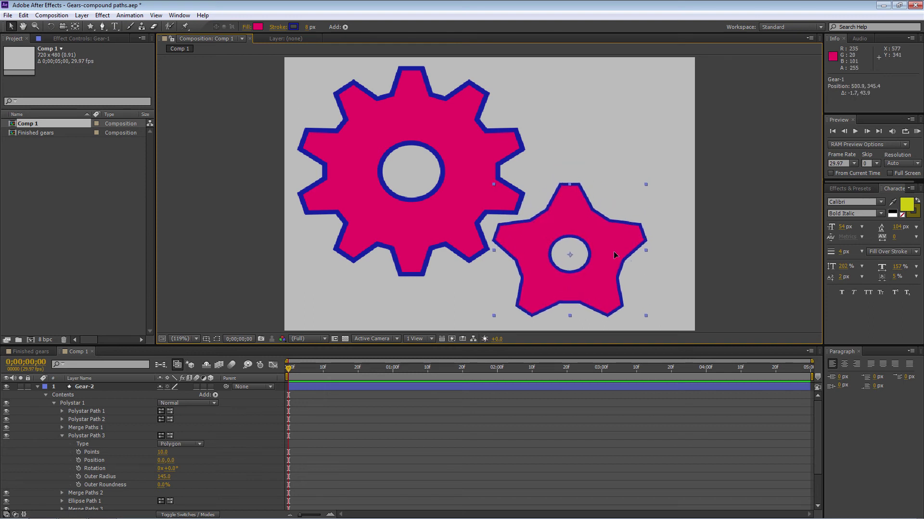
# Rotate Gear-1 to about 16.7° and move it to about 470, 360 so its teeth mesh with Gear-2
pyautogui.press('w')
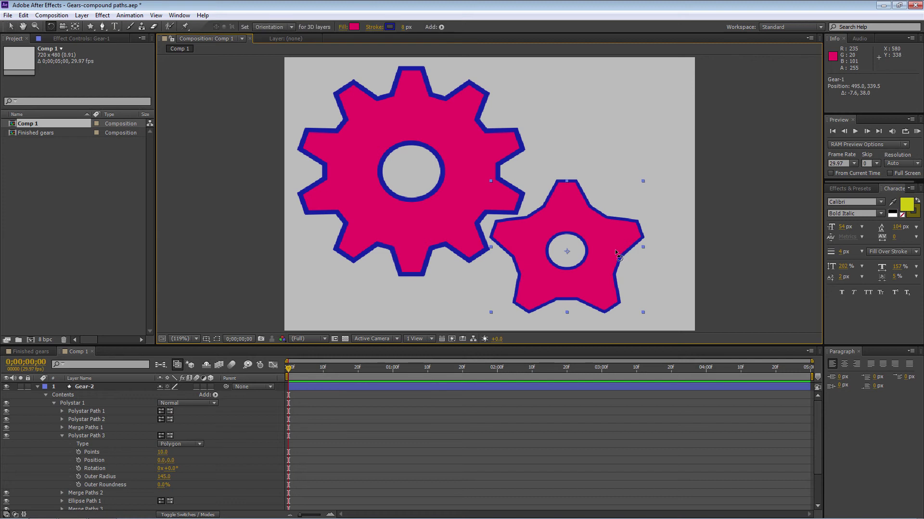
pyautogui.moveTo(608, 244); pyautogui.dragTo(597, 259)
pyautogui.press('v')
pyautogui.press('w')
pyautogui.press('v')
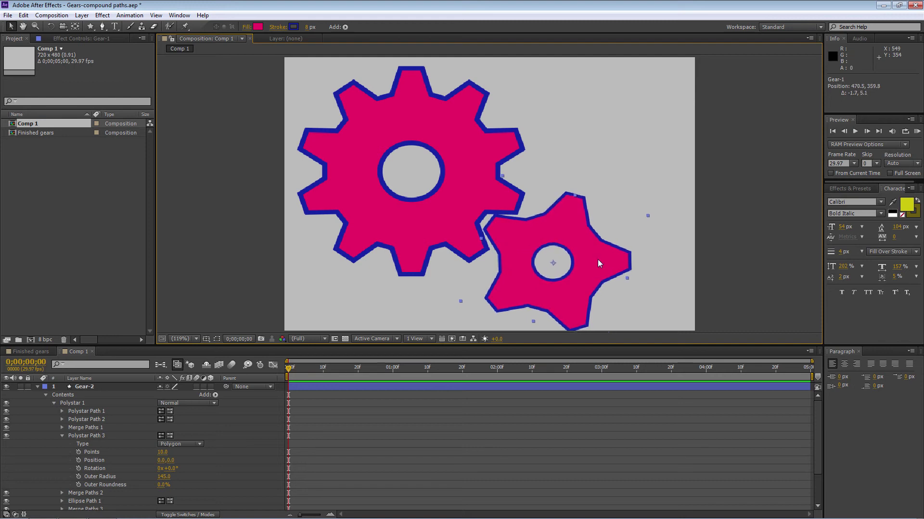
# Change the color of Gear-2's Stroke 1 to dark red
pyautogui.click(45, 395)
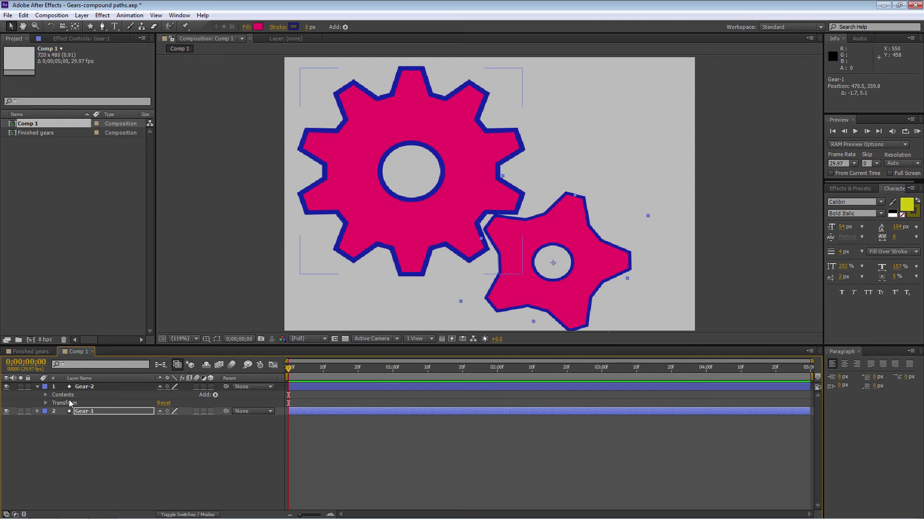
pyautogui.click(37, 388)
pyautogui.click(37, 387)
pyautogui.click(46, 394)
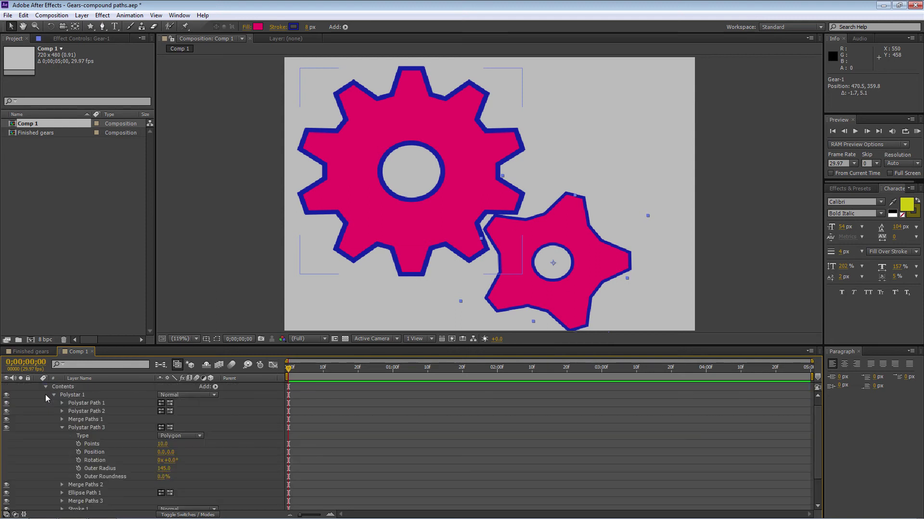
pyautogui.click(61, 427)
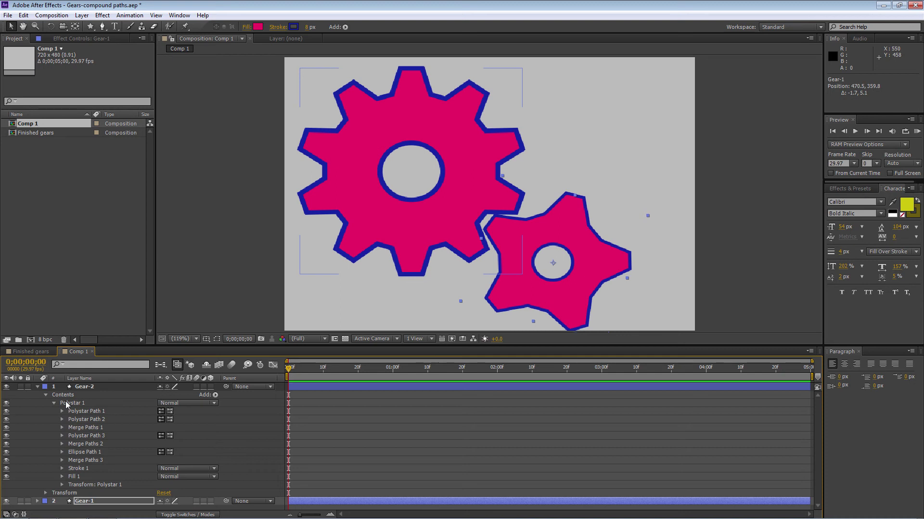
pyautogui.click(62, 469)
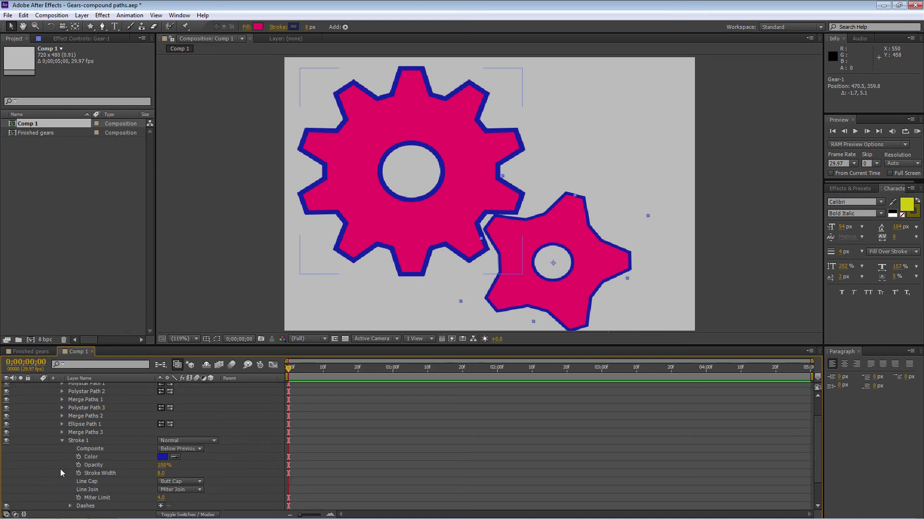
pyautogui.click(163, 457)
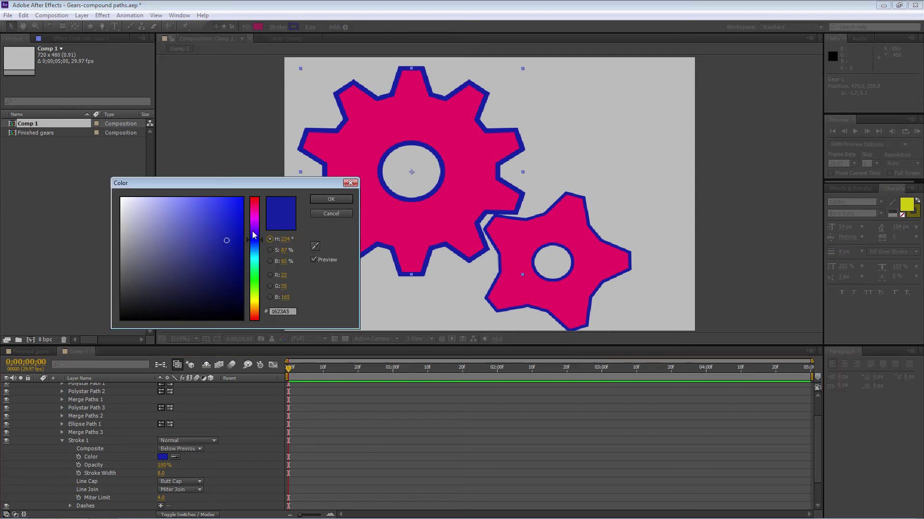
pyautogui.click(254, 201)
pyautogui.click(334, 199)
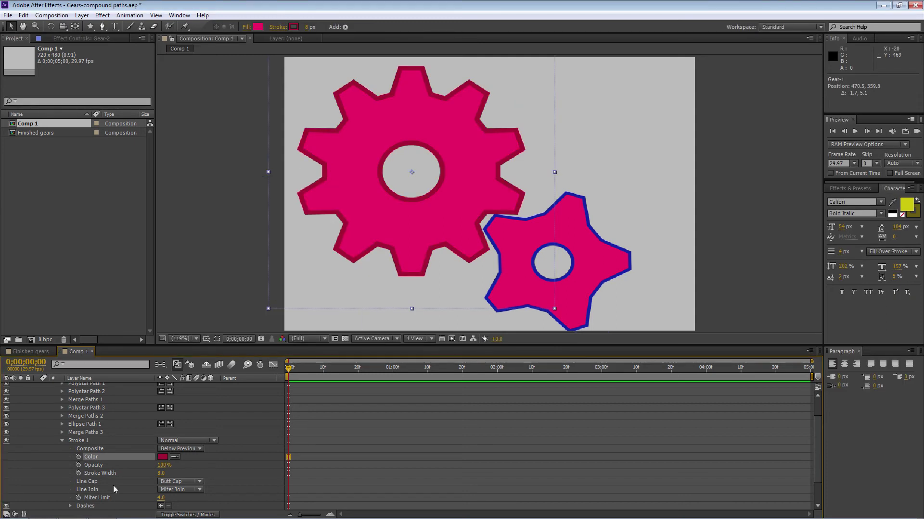
# Change the color of Gear-2's Fill 1 to blue (R 35, G 20, B 235) and collapse the layer's properties
pyautogui.click(62, 441)
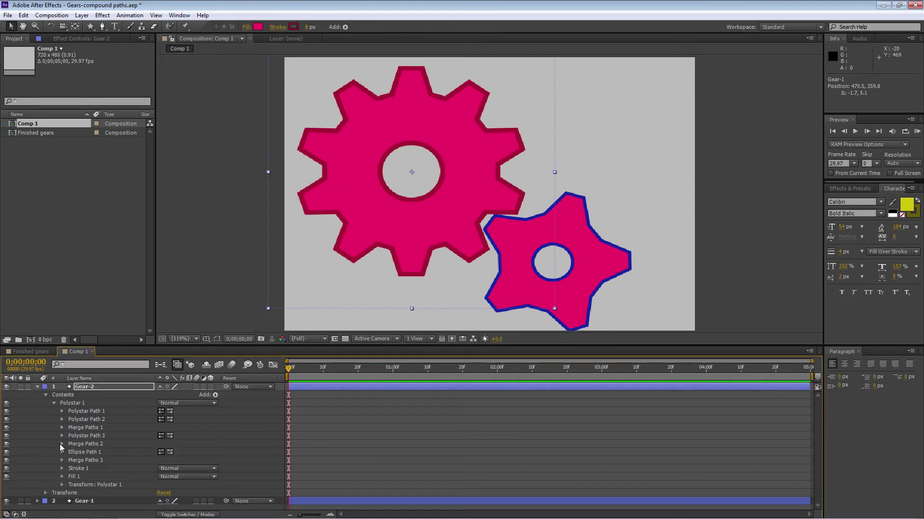
pyautogui.click(62, 476)
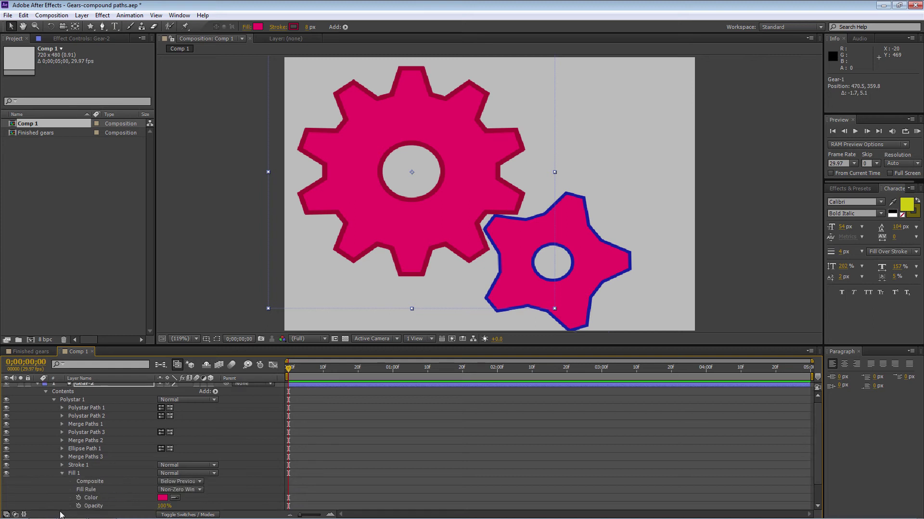
pyautogui.click(163, 498)
pyautogui.click(255, 236)
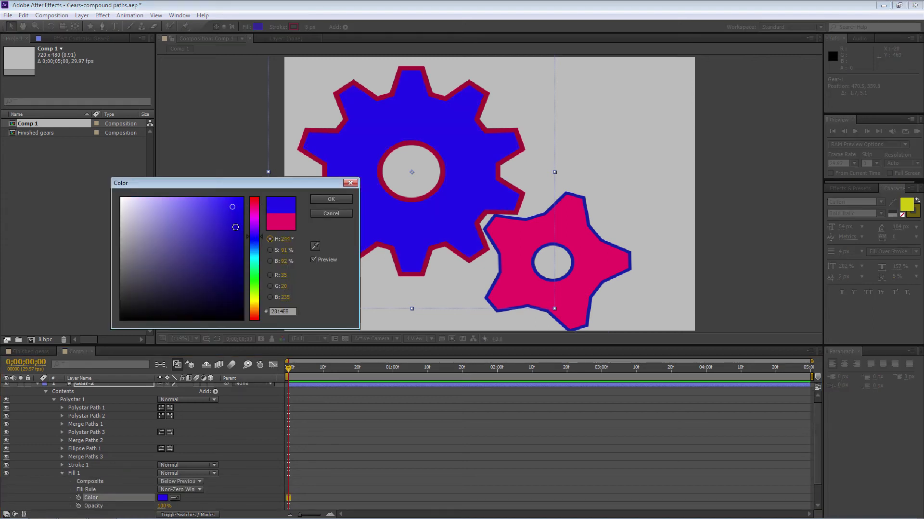
pyautogui.click(331, 200)
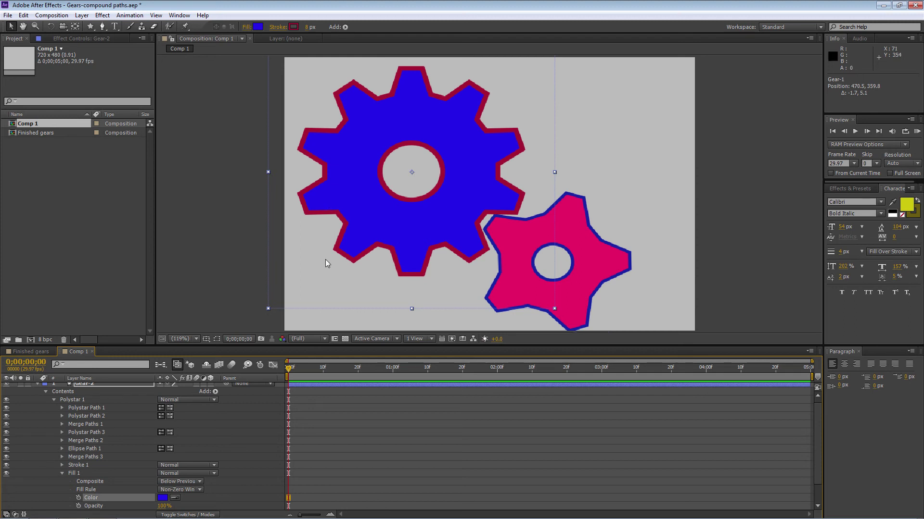
pyautogui.click(38, 387)
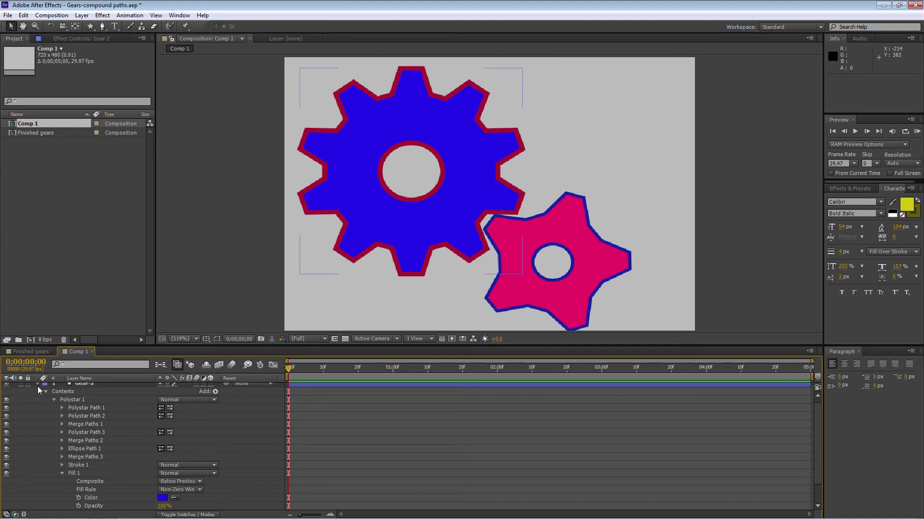
pyautogui.click(37, 385)
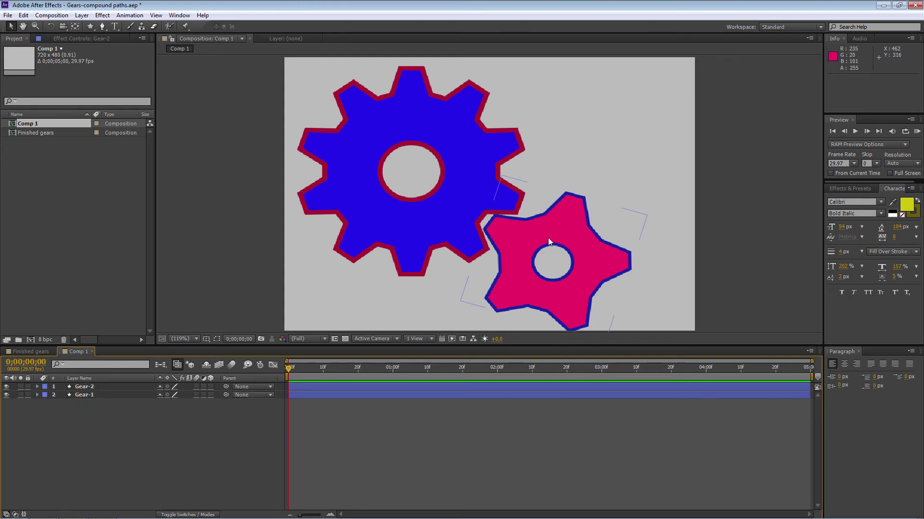
# Keyframe Gear-1's Rotation at the composition's start and add a second keyframe with the same value at 0;00;05;00
pyautogui.click(84, 386)
pyautogui.click(83, 395)
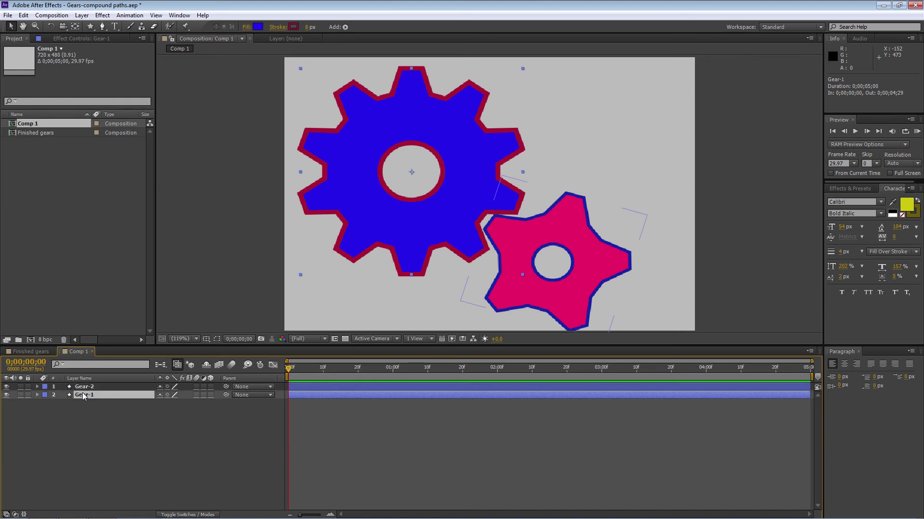
pyautogui.press('r')
pyautogui.click(794, 393)
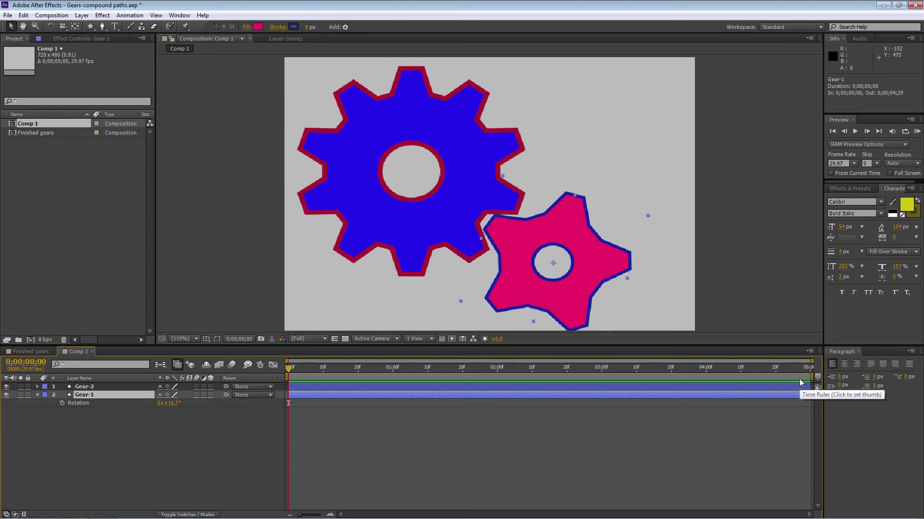
pyautogui.click(62, 404)
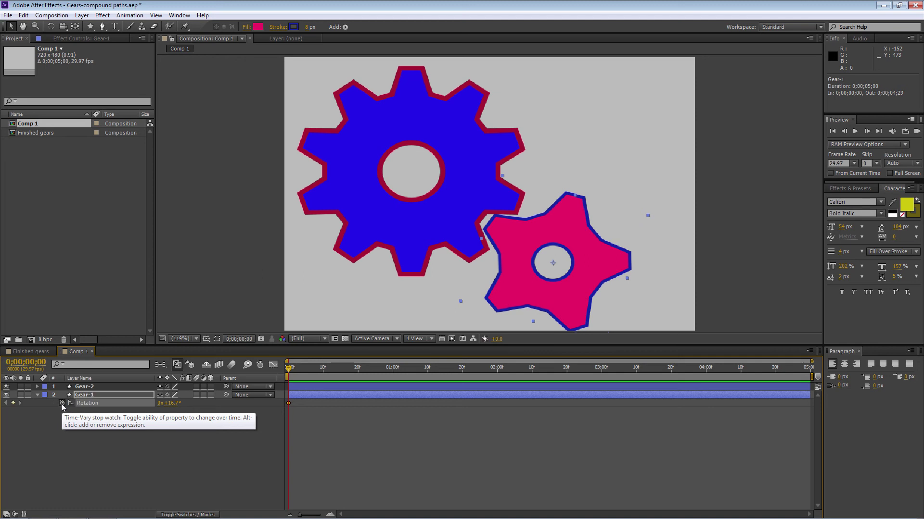
pyautogui.press('End')
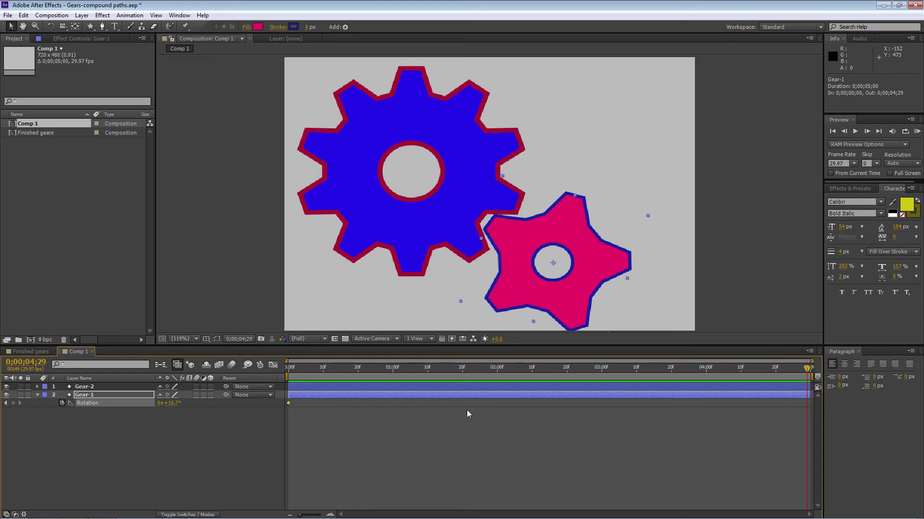
pyautogui.moveTo(289, 405)
pyautogui.press('pagedown')
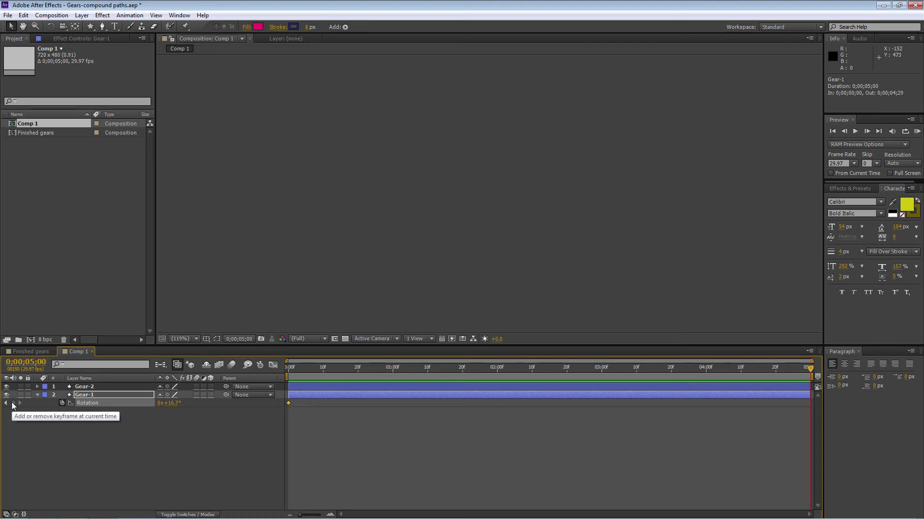
# Set Gear-1's rotation to 4x+16.7° at 0;00;02;15 and preview the animation from the start
pyautogui.moveTo(811, 370); pyautogui.dragTo(550, 384)
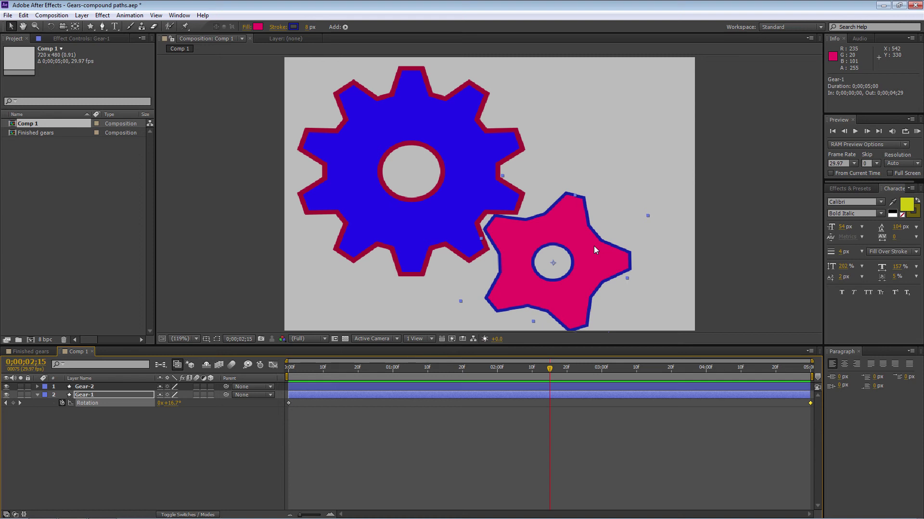
pyautogui.click(158, 403)
pyautogui.click(134, 434)
pyautogui.click(290, 367)
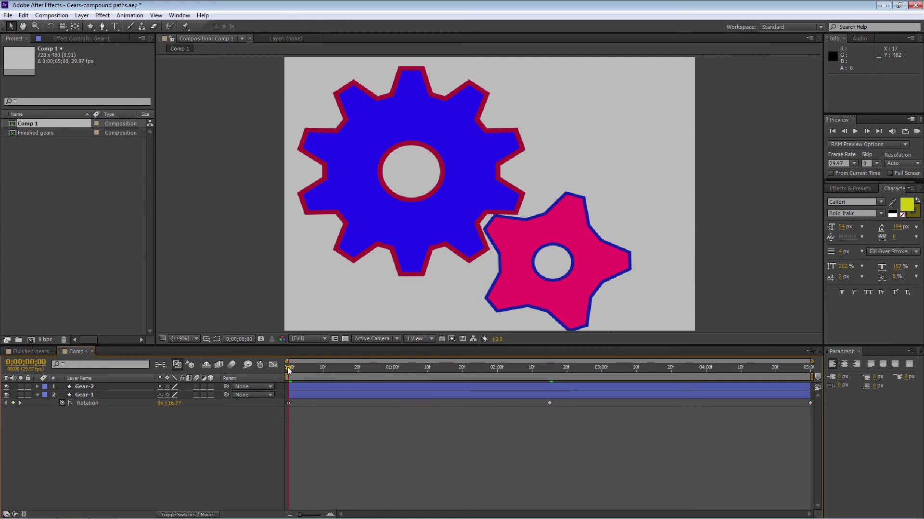
pyautogui.press('space')
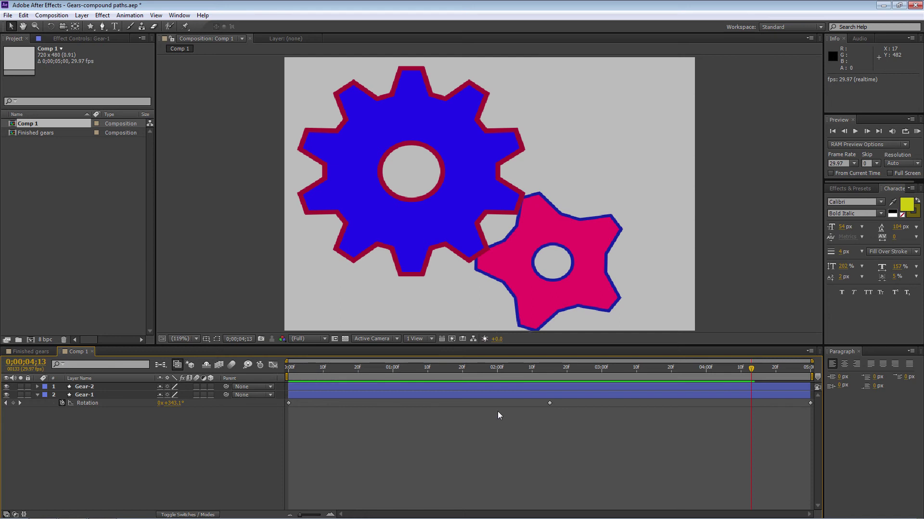
# Apply Easy Ease to all of Gear-1's Rotation keyframes and preview the animation from the start
pyautogui.click(87, 402)
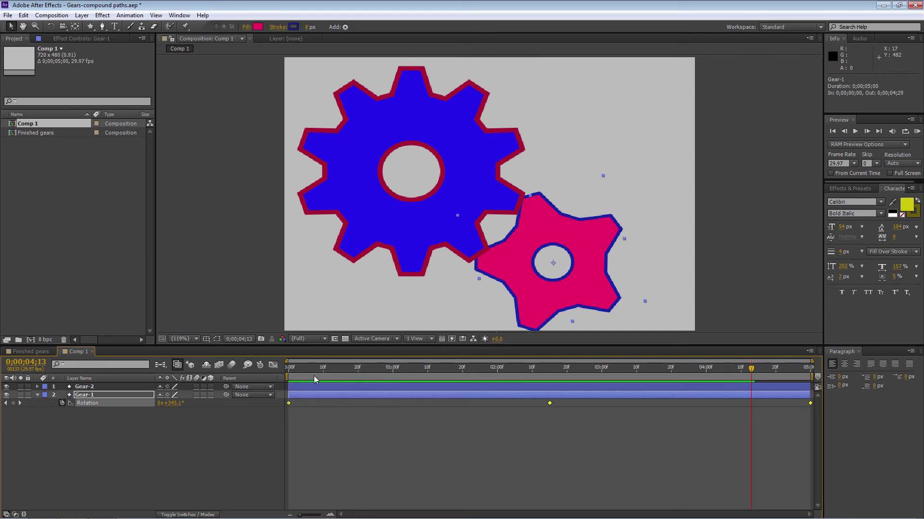
pyautogui.rightClick(549, 404)
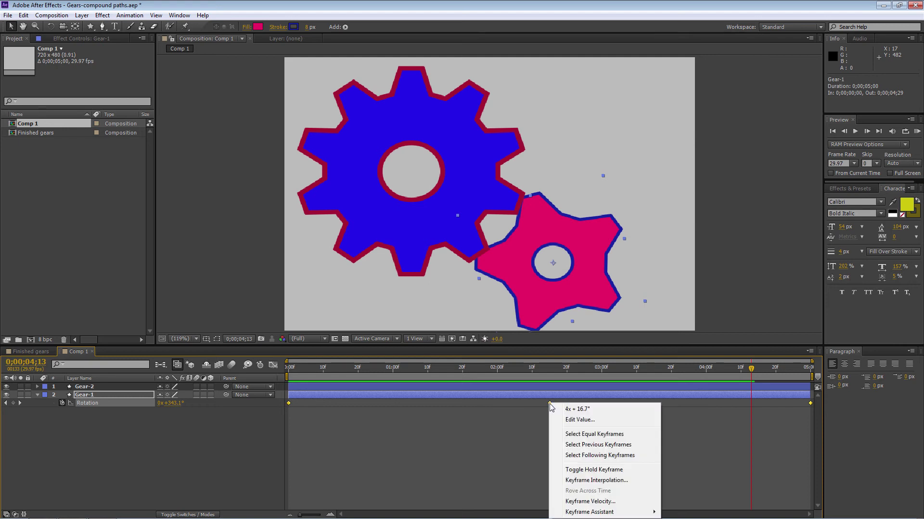
pyautogui.moveTo(601, 512)
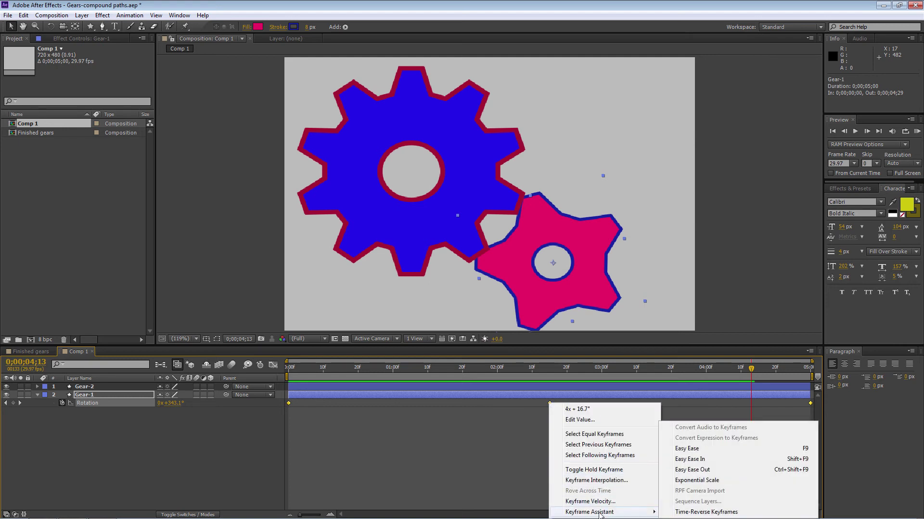
pyautogui.click(698, 449)
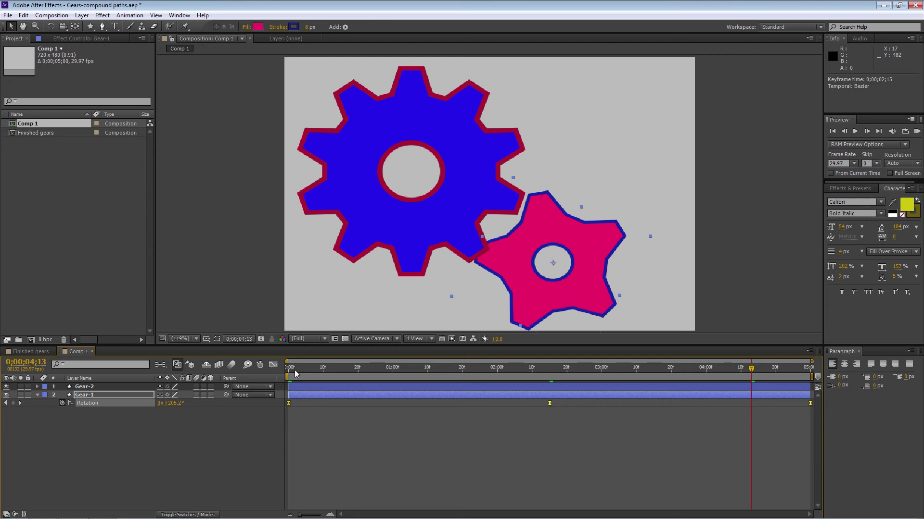
pyautogui.press('space')
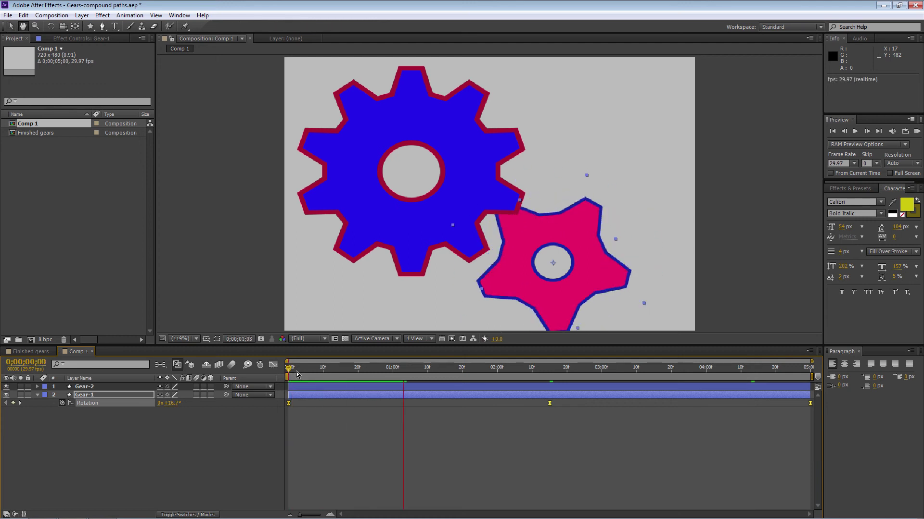
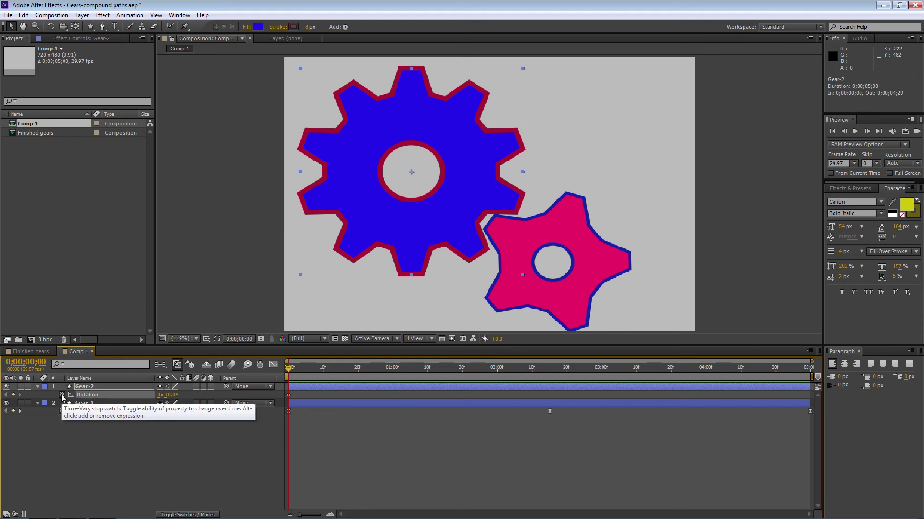
# Add a second Rotation keyframe with the same value to Gear-2 at 0;00;05;00
pyautogui.press('End')
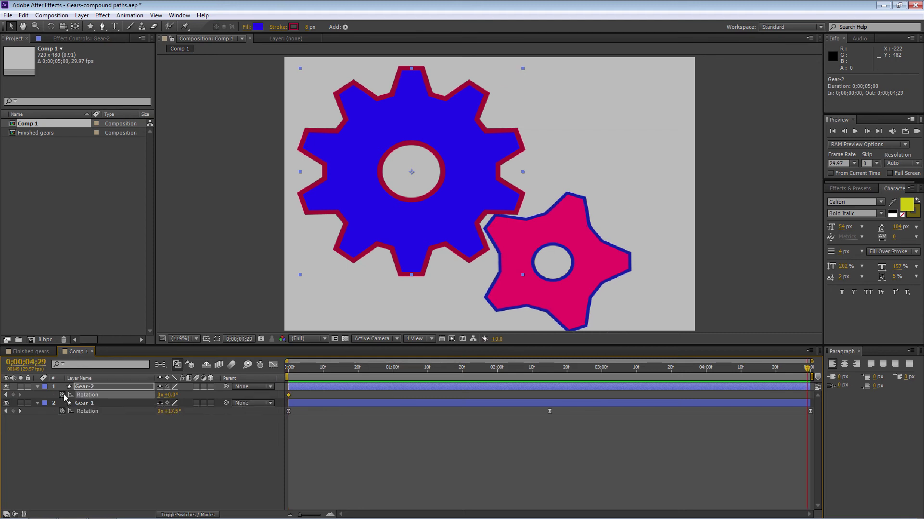
pyautogui.press('pagedown')
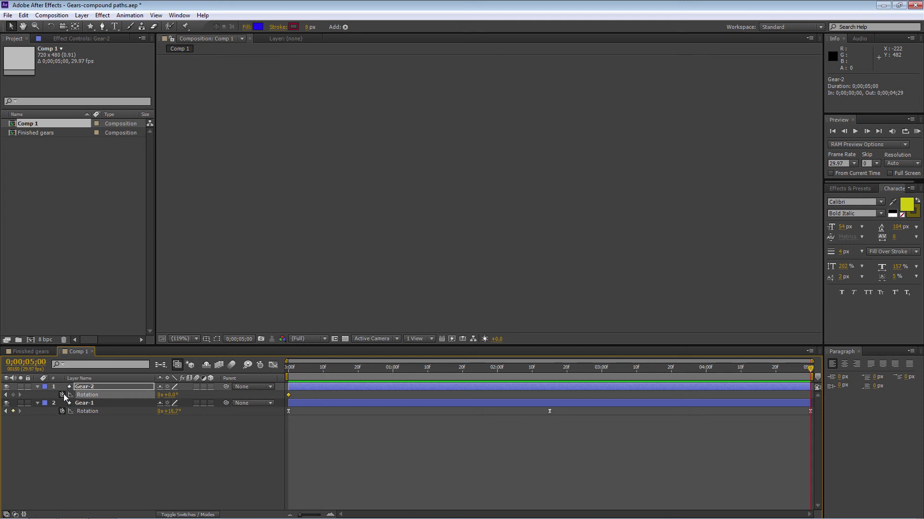
pyautogui.click(13, 395)
# Set Gear-2's Rotation to 2x+0.0° at Gear-1's middle keyframe, 0;00;02;15, and preview the animation
pyautogui.click(531, 368)
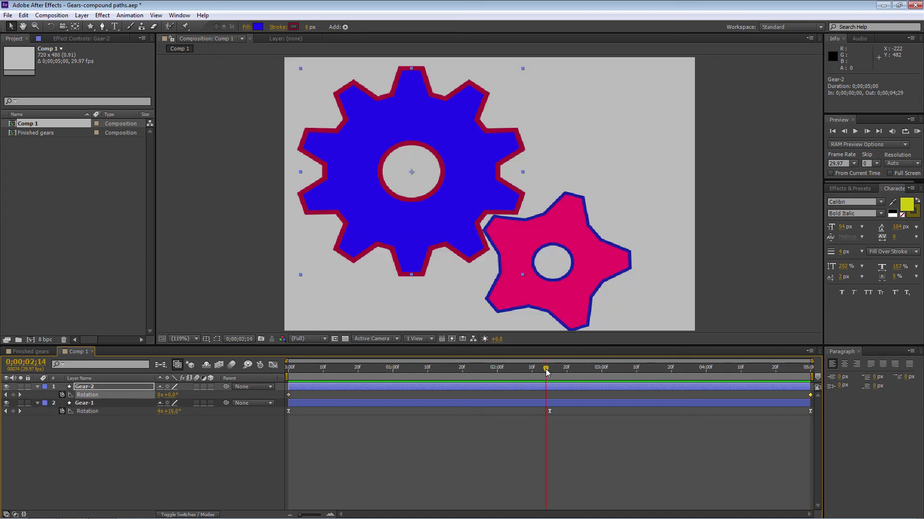
pyautogui.moveTo(550, 412)
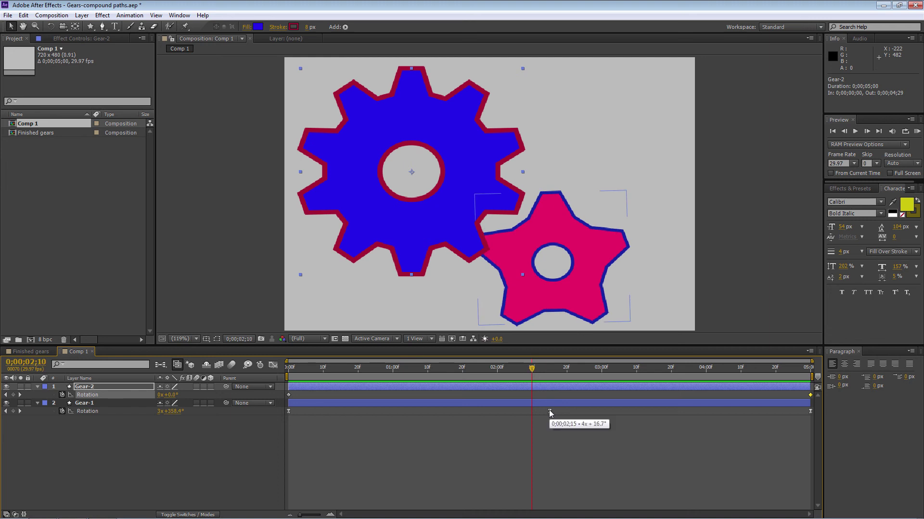
pyautogui.click(19, 411)
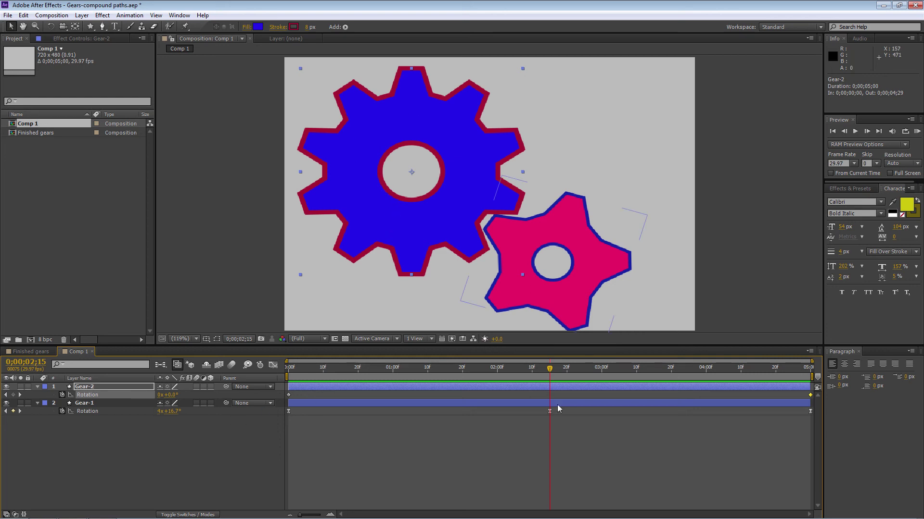
pyautogui.click(160, 394)
pyautogui.write('2')
pyautogui.press('Tab')
pyautogui.press('Return')
pyautogui.moveTo(550, 369); pyautogui.dragTo(438, 365)
pyautogui.press('space')
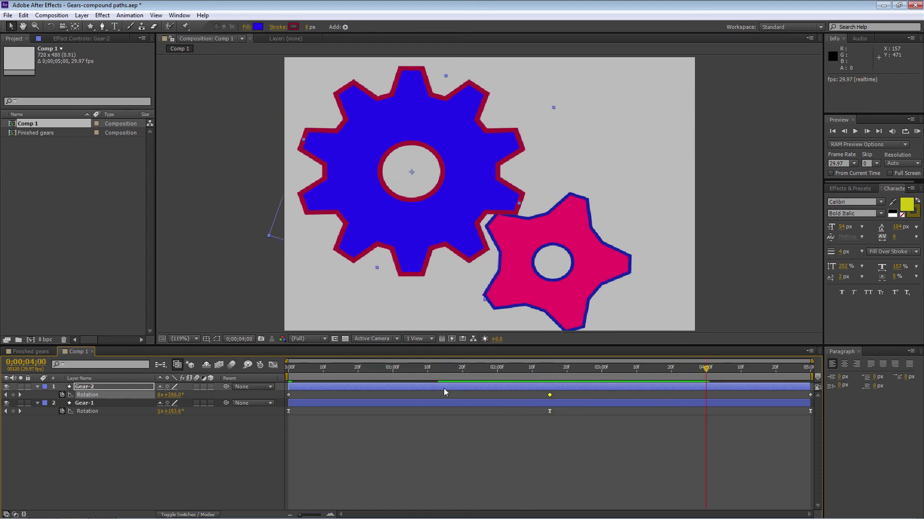
# Reverse Gear-2's turning direction by setting its Rotation keyframe at 0;00;02;15 to -2x+0.0°
pyautogui.click(550, 396)
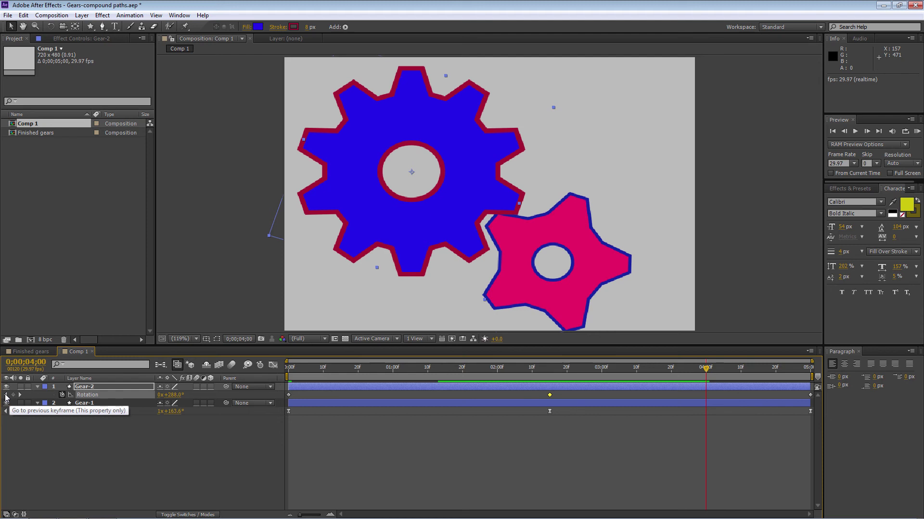
pyautogui.click(5, 396)
pyautogui.click(159, 395)
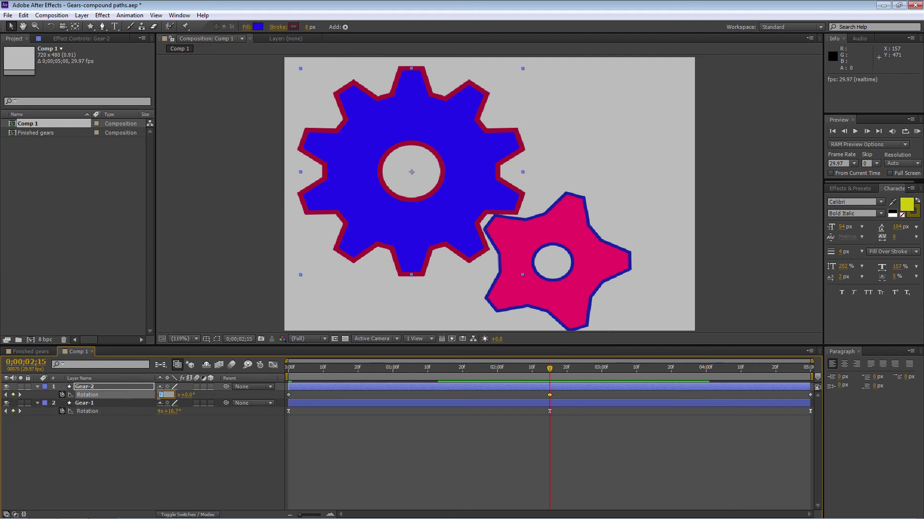
pyautogui.write('-2')
pyautogui.press('Return')
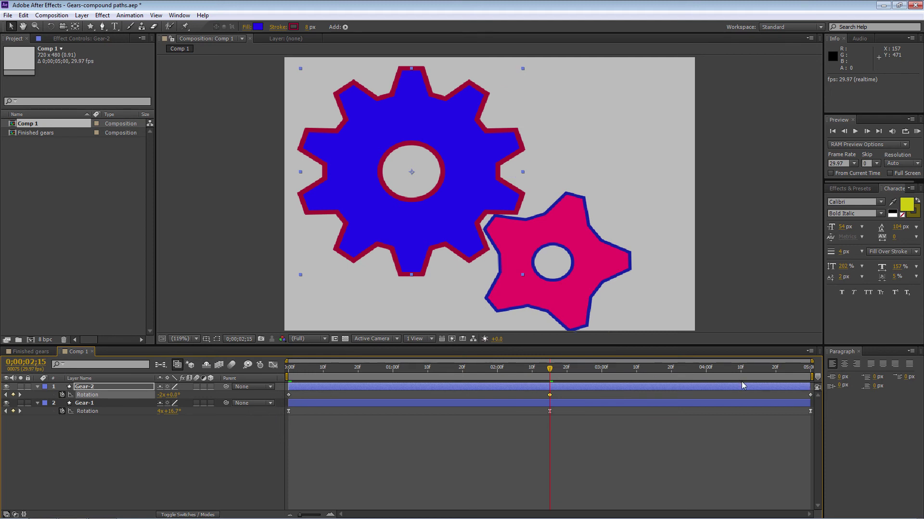
# Apply Easy Ease to all of Gear-2's Rotation keyframes and preview the animation from the start
pyautogui.click(88, 397)
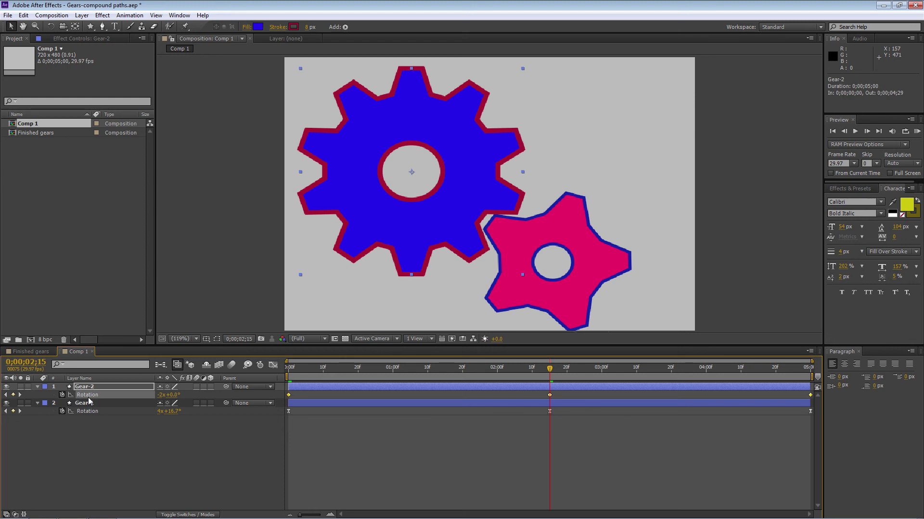
pyautogui.rightClick(290, 394)
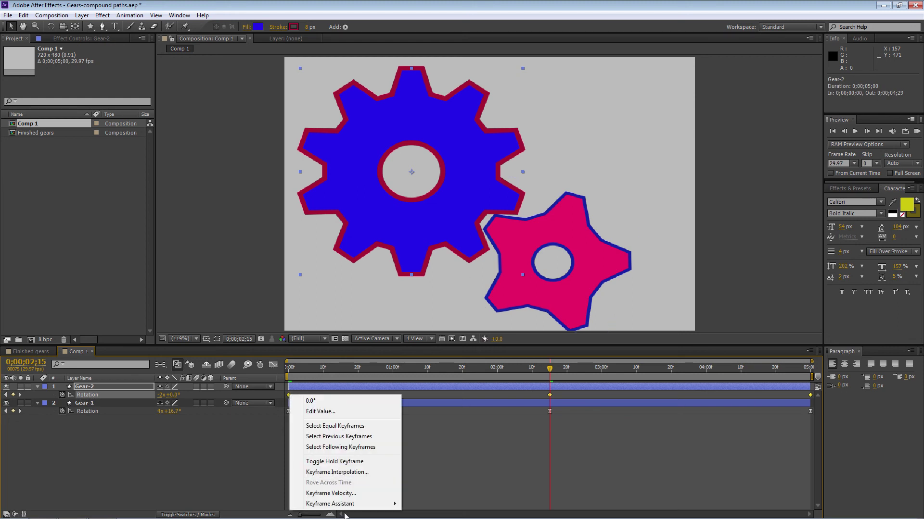
pyautogui.moveTo(348, 506)
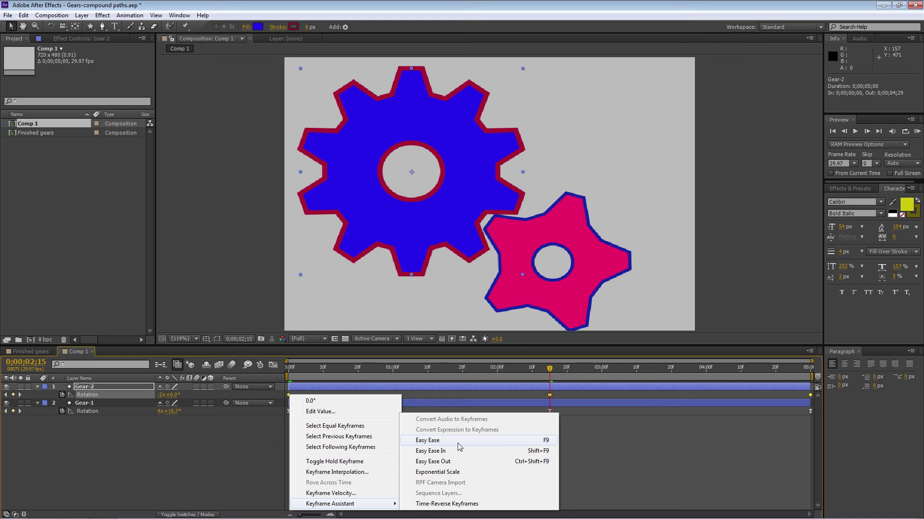
pyautogui.click(457, 441)
pyautogui.click(288, 370)
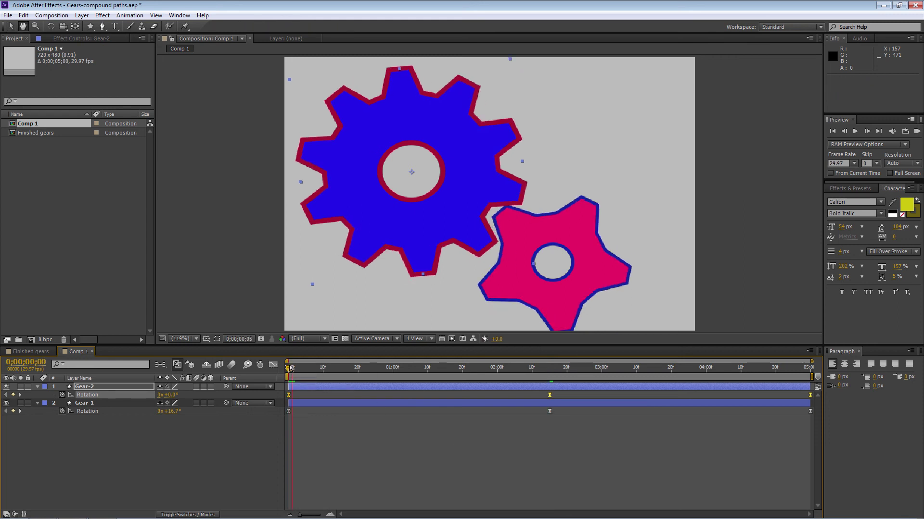
pyautogui.press('space')
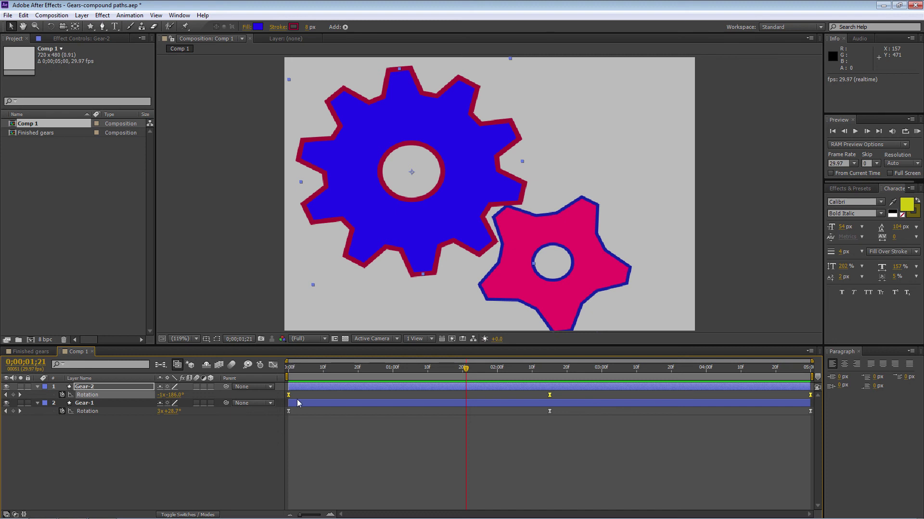
pyautogui.moveTo(468, 370); pyautogui.dragTo(288, 371)
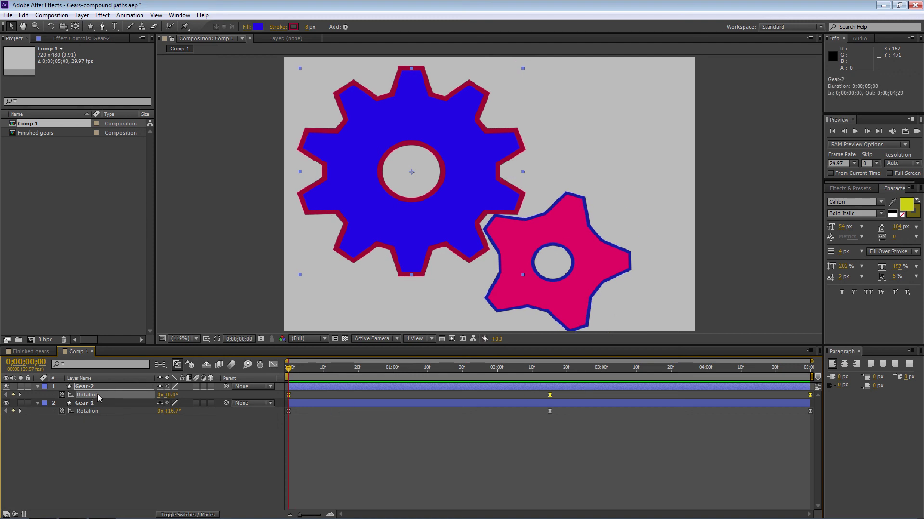
# Replace Gear-2's Rotation keyframes with an expression linked to Gear-1's Rotation, and preview the animation
pyautogui.press('Delete')
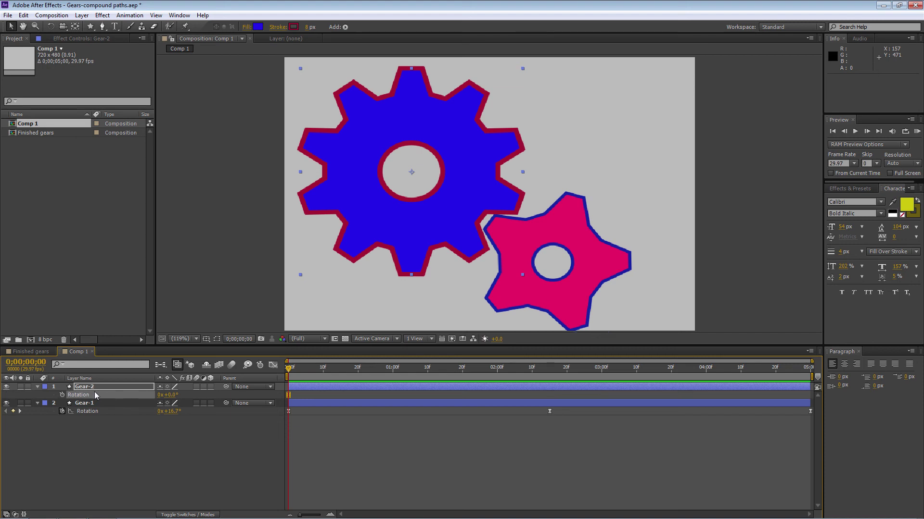
pyautogui.keyDown('alt'); pyautogui.click(61, 395); pyautogui.keyUp('alt')
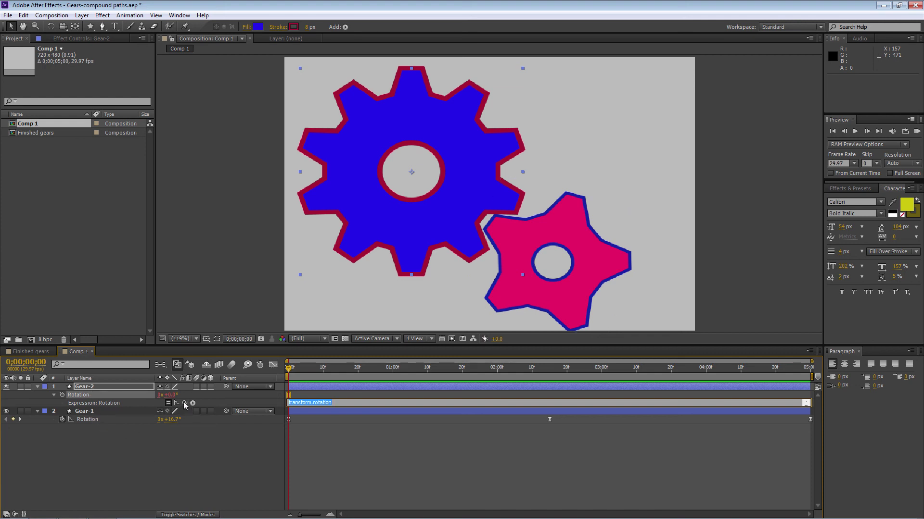
pyautogui.moveTo(185, 405); pyautogui.dragTo(120, 419)
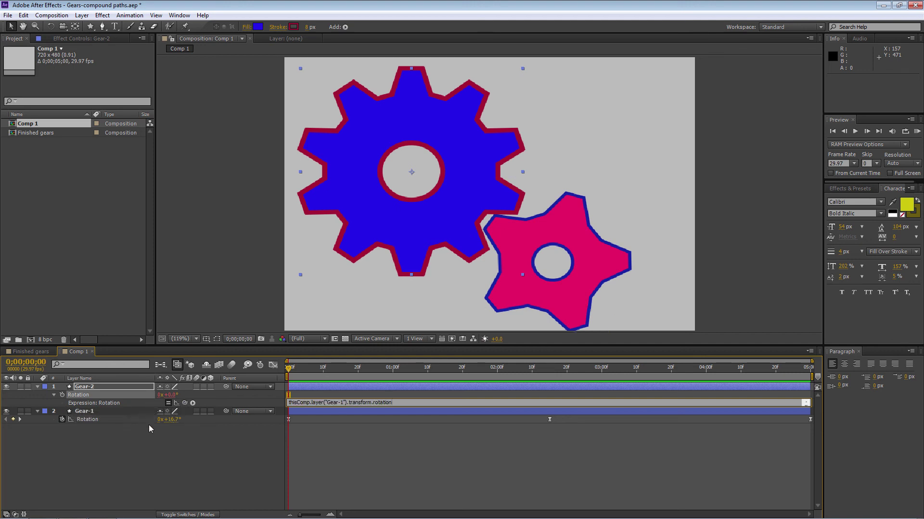
pyautogui.click(293, 428)
pyautogui.press('space')
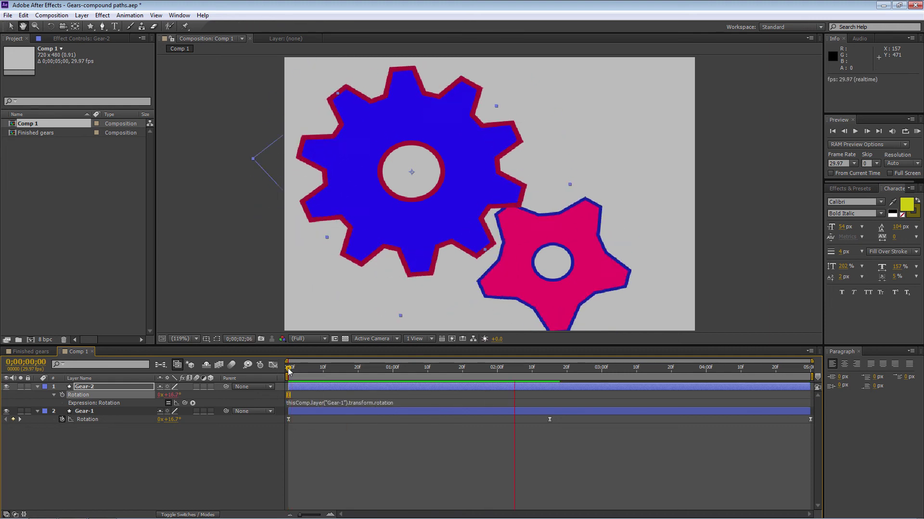
pyautogui.press('space')
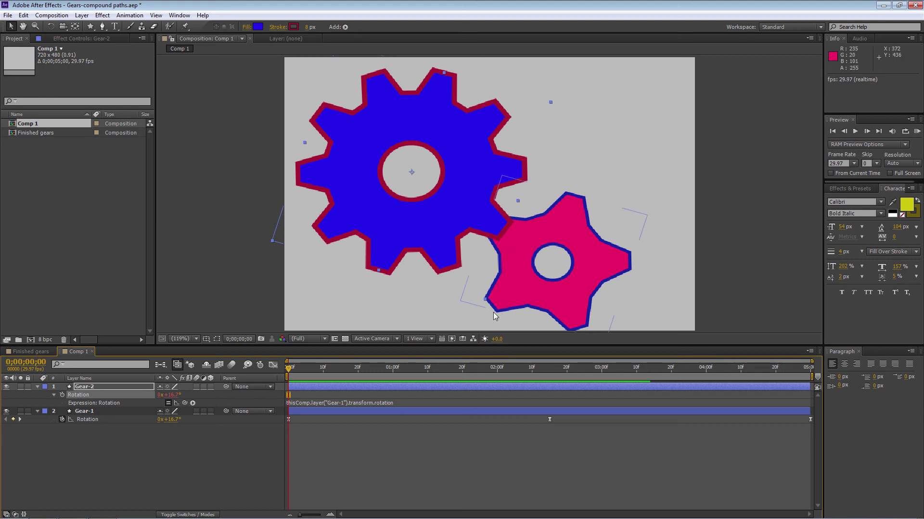
# Append /2 to Gear-2's Rotation expression to halve its speed and preview the animation
pyautogui.click(374, 404)
pyautogui.click(397, 403)
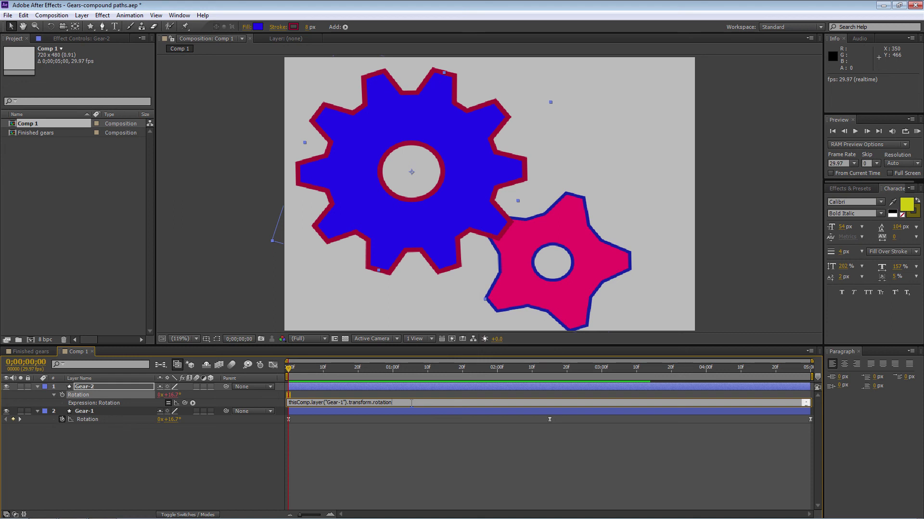
pyautogui.write('/2')
pyautogui.press('KP_Enter')
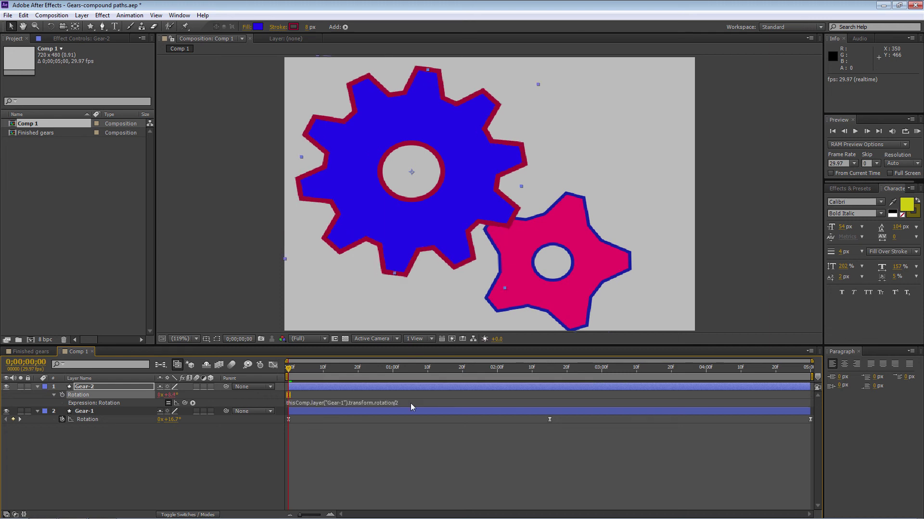
pyautogui.press('space')
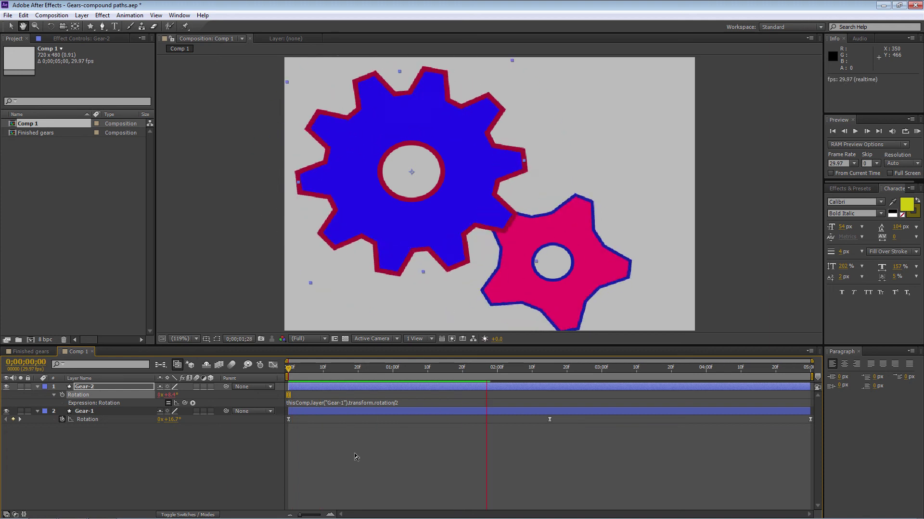
pyautogui.press('space')
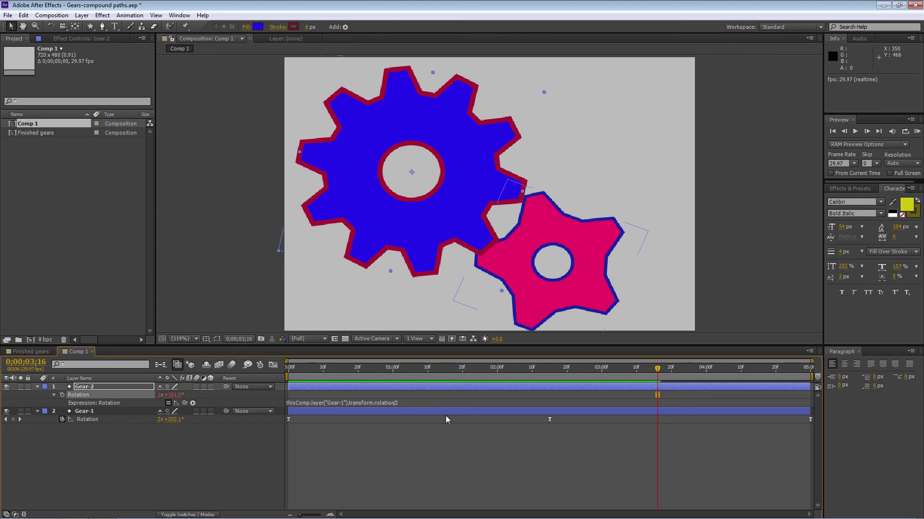
# Change the divisor in Gear-2's Rotation expression to -2 and preview the animation from the start
pyautogui.click(400, 404)
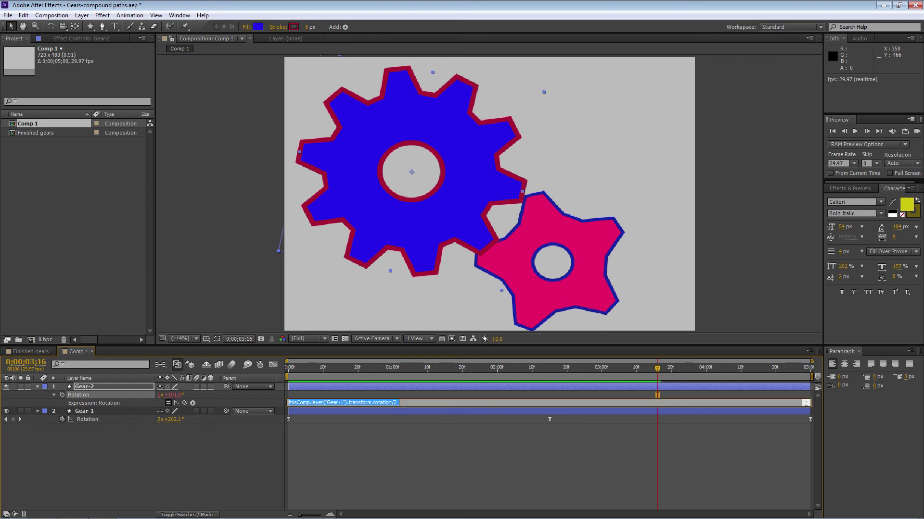
pyautogui.click(395, 402)
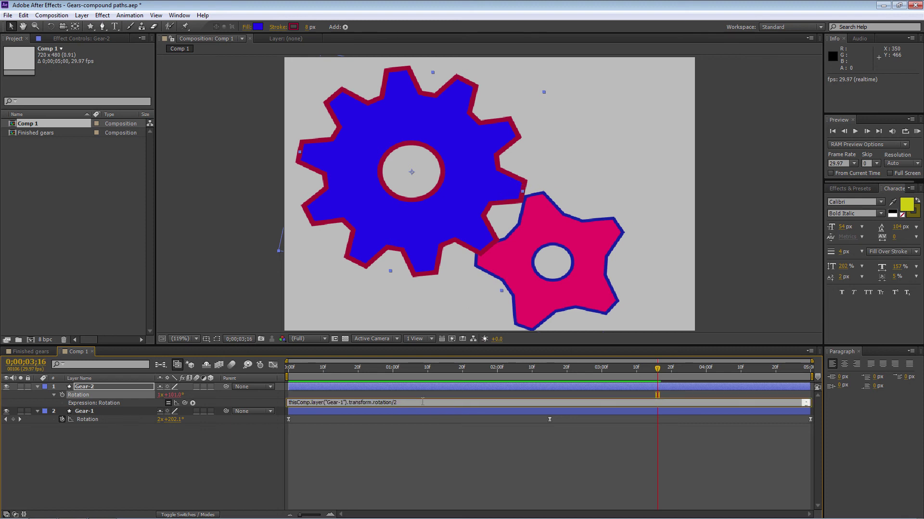
pyautogui.write('-')
pyautogui.press('KP_Enter')
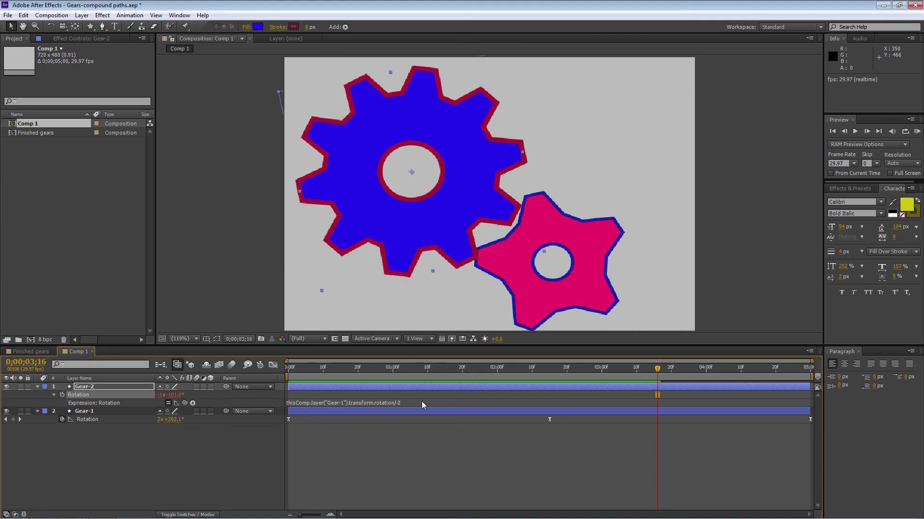
pyautogui.click(291, 369)
pyautogui.press('space')
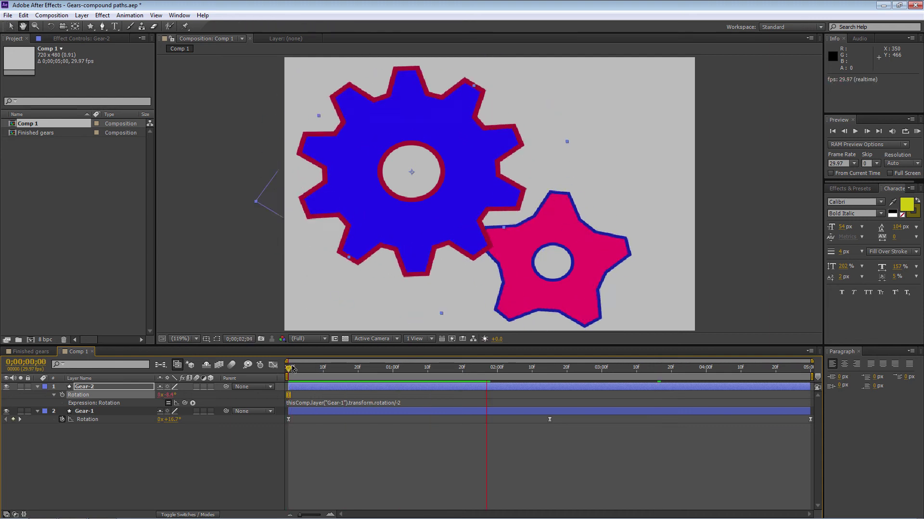
pyautogui.moveTo(292, 368); pyautogui.dragTo(415, 370)
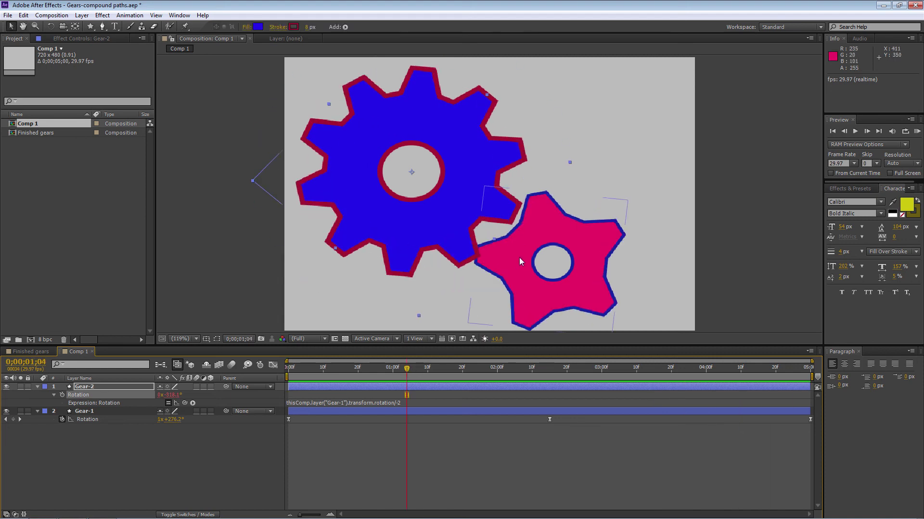
# Append +8.4 to Gear-2's Rotation expression to offset its starting angle and preview the animation from the start
pyautogui.press('Home')
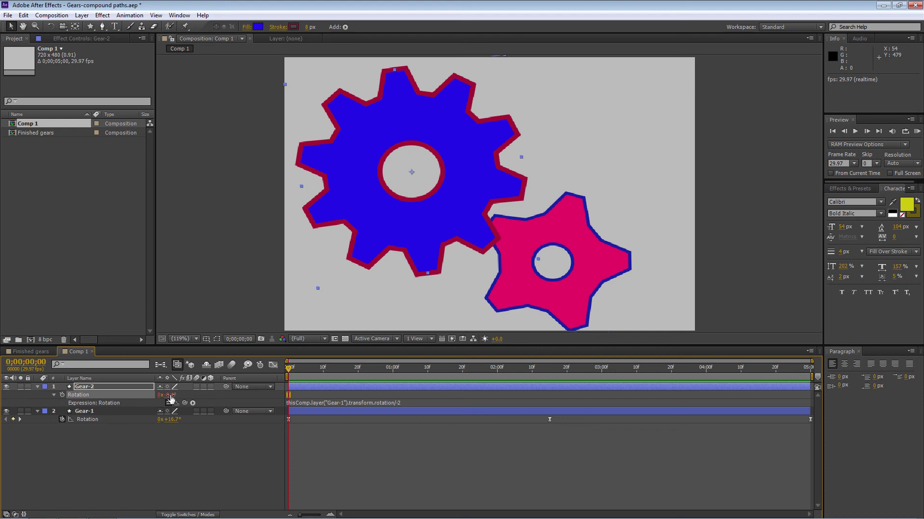
pyautogui.click(409, 404)
pyautogui.click(439, 405)
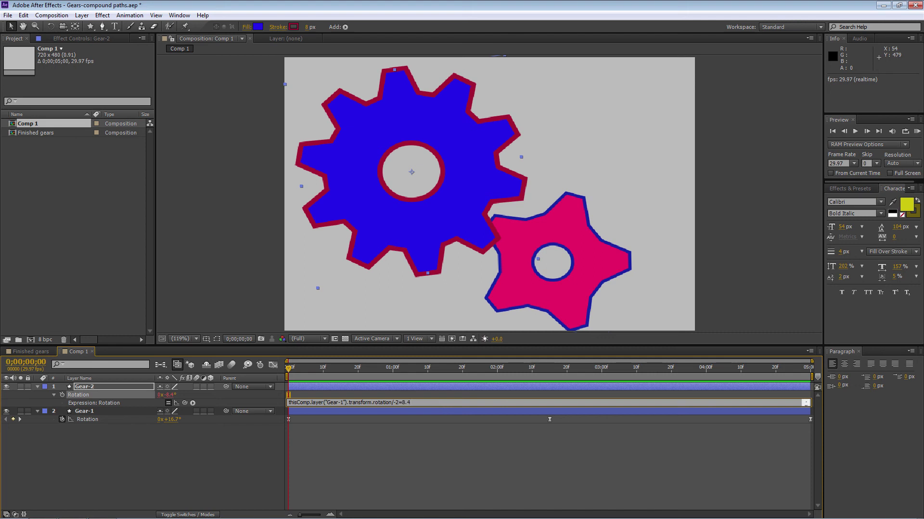
pyautogui.press('BackSpace')
pyautogui.press('BackSpace')
pyautogui.press('BackSpace')
pyautogui.write('3.4')
pyautogui.press('Escape')
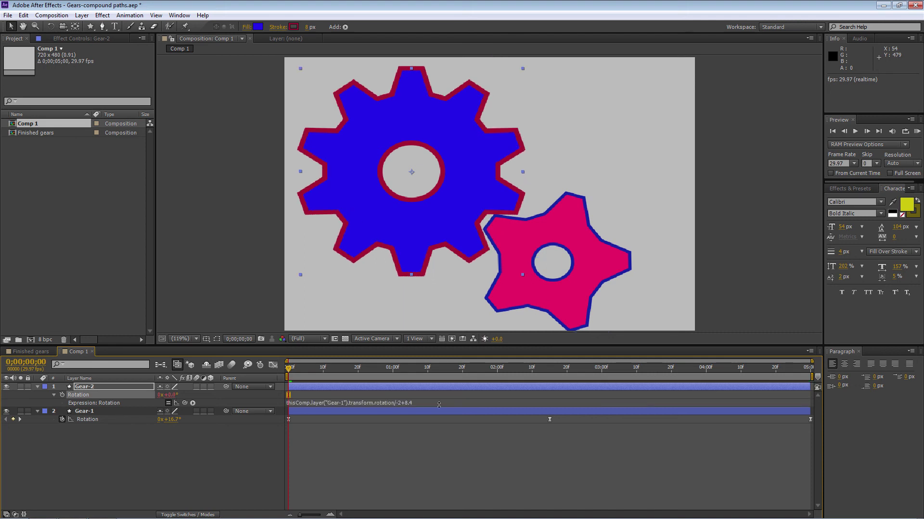
pyautogui.press('space')
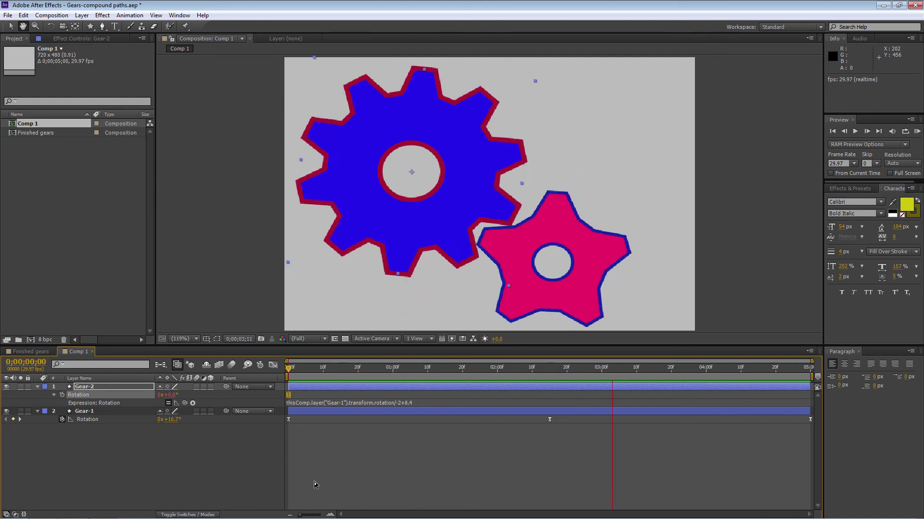
pyautogui.press('space')
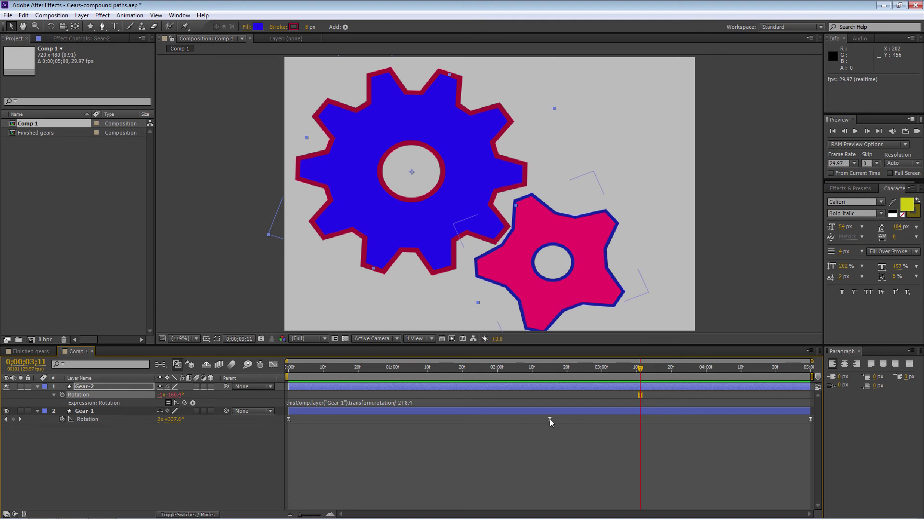
# Set Gear-1's Rotation keyframe at 0;00;02;15 to 2x+16.7° and preview the animation from the start
pyautogui.click(6, 419)
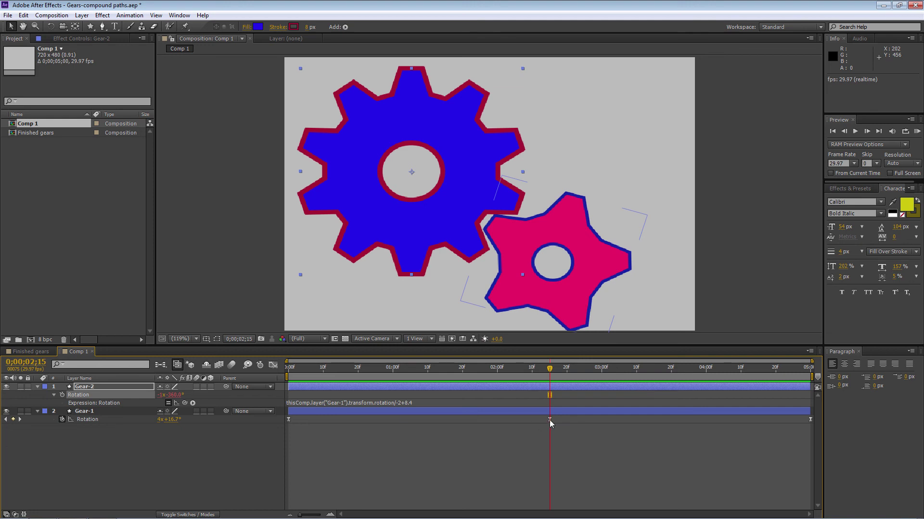
pyautogui.click(549, 419)
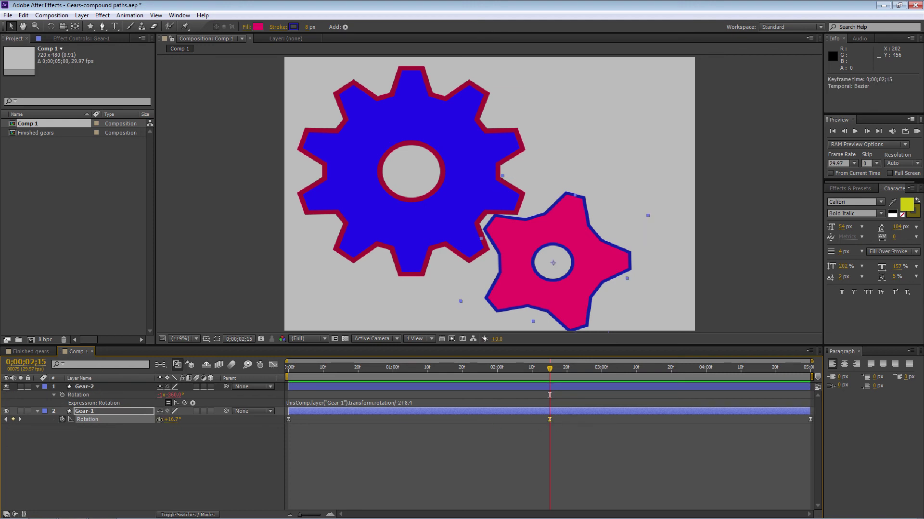
pyautogui.write('2')
pyautogui.press('Tab')
pyautogui.click(291, 369)
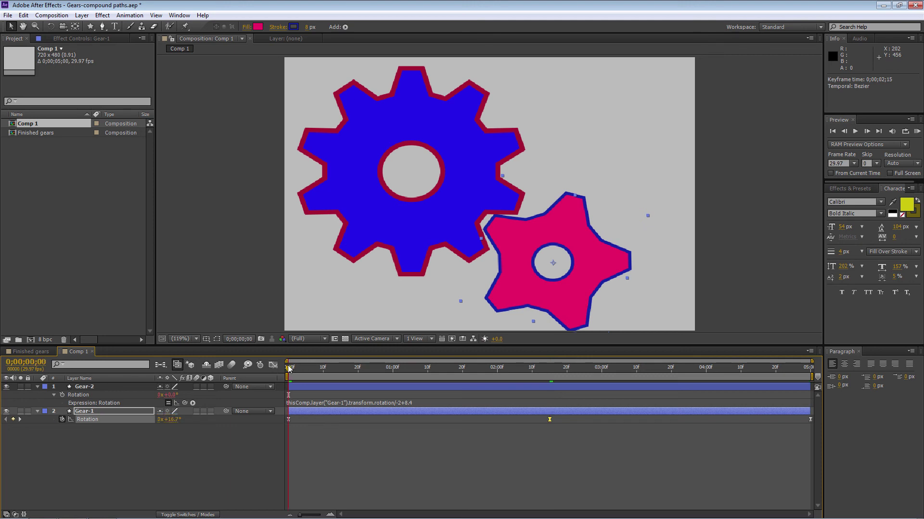
pyautogui.press('KP_0')
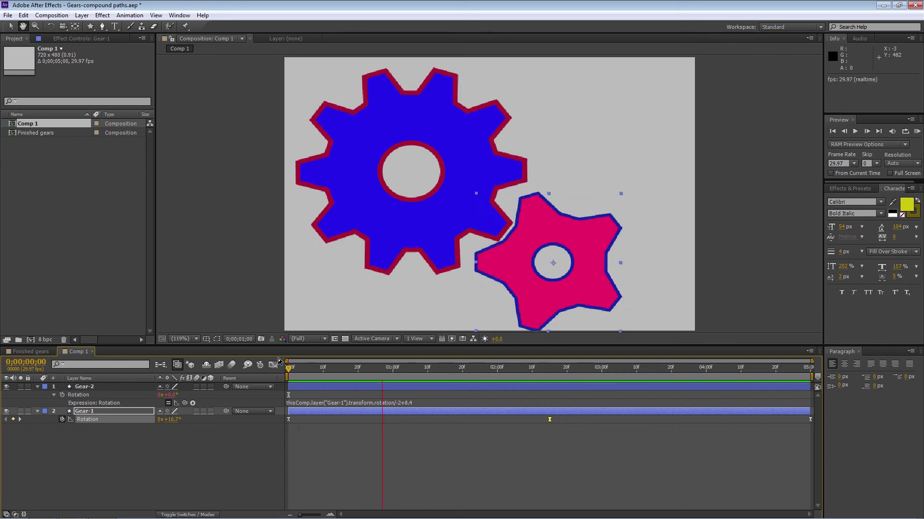
pyautogui.press('space')
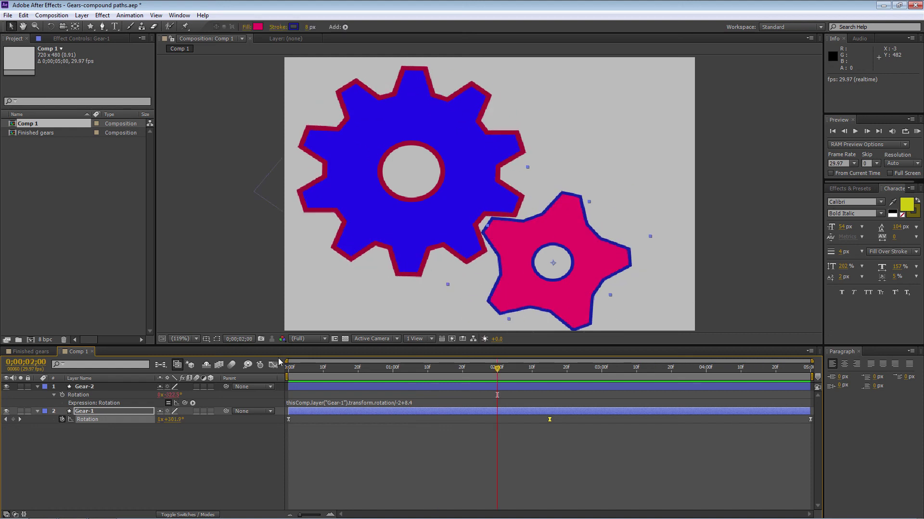